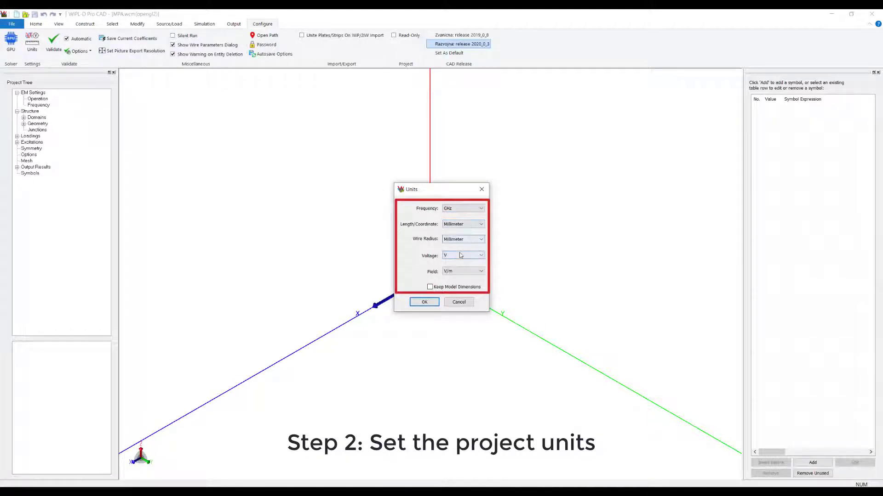
Accept the project units of GHz, millimetres, V and V/m, and set the operation mode to ANTENNA (one generator at time).
{"action": "left_click", "coordinate": [425, 302]}
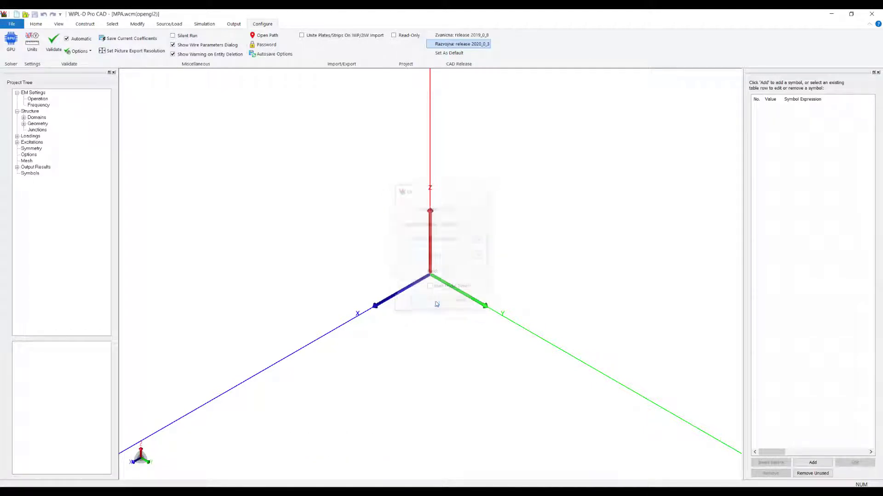
{"action": "left_click", "coordinate": [41, 25]}
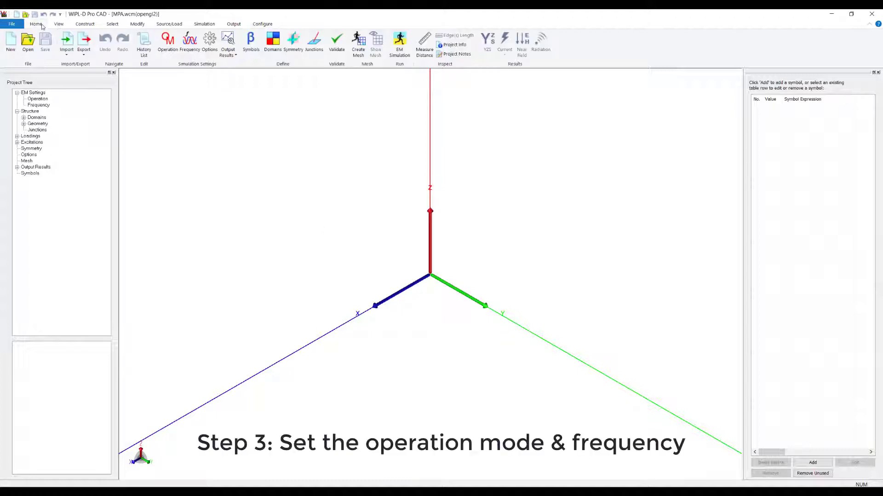
{"action": "left_click", "coordinate": [168, 42]}
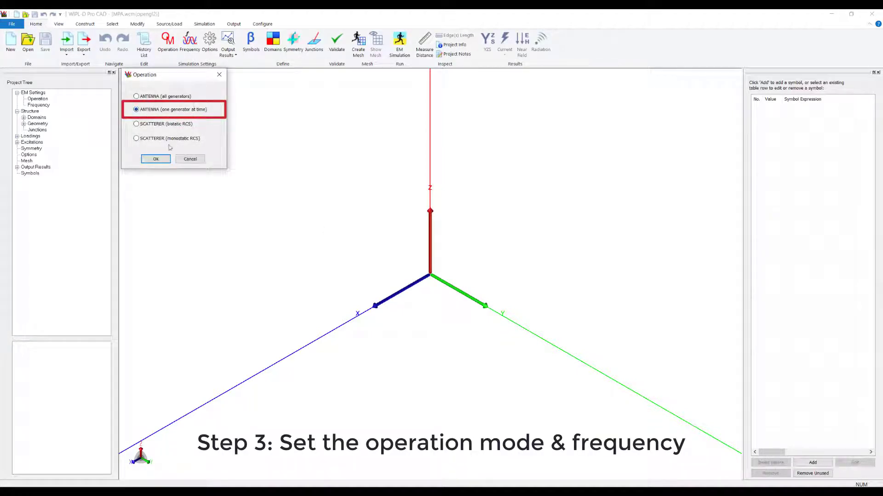
{"action": "left_click", "coordinate": [155, 159]}
Set the simulation frequency range to start at 9 GHz and stop at 11 GHz.
{"action": "left_click", "coordinate": [191, 45]}
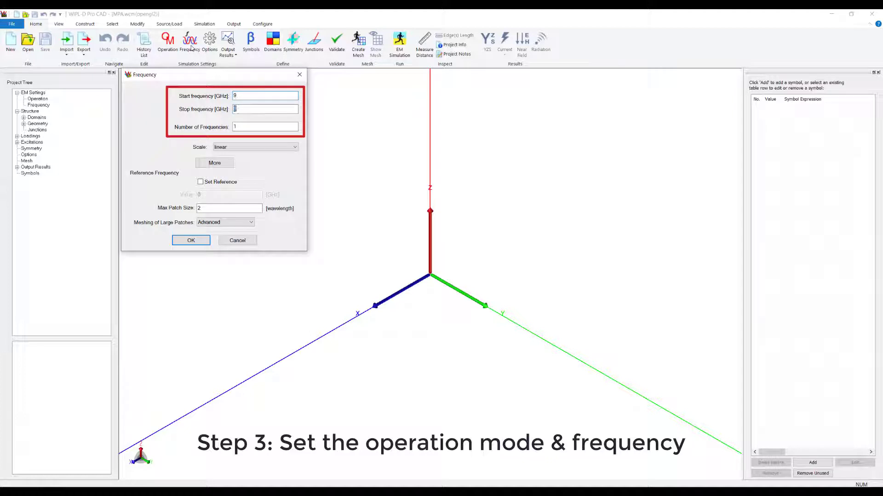
{"action": "type", "text": "11"}
{"action": "key", "text": "Tab"}
{"action": "left_click", "coordinate": [190, 240]}
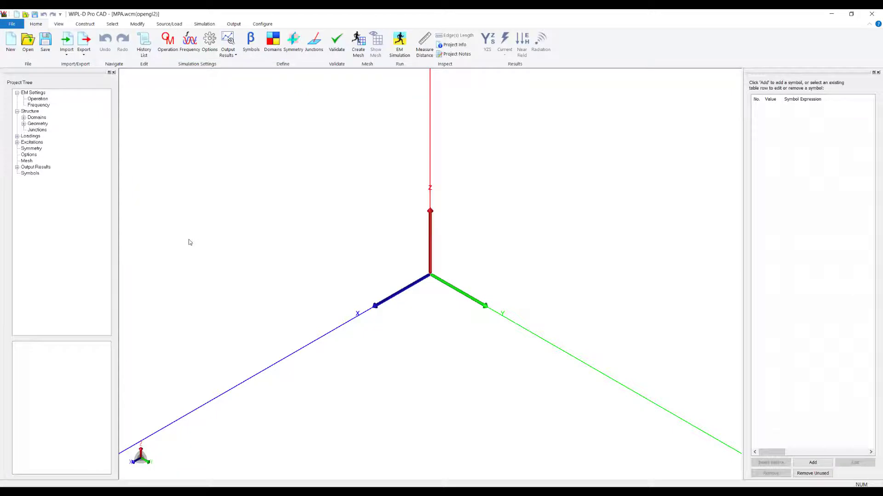
Define the symbols Wpatch=8, Hsub=0.508, Wsub=3*Hsub, t=0.035, W=Wpatch+2*Wsub, Xwire=2, Rwire=0.1, Er=3.38, TgD=0.037, Ei=Er*TgD and Edge=Hsub/2.
{"action": "left_click", "coordinate": [813, 462]}
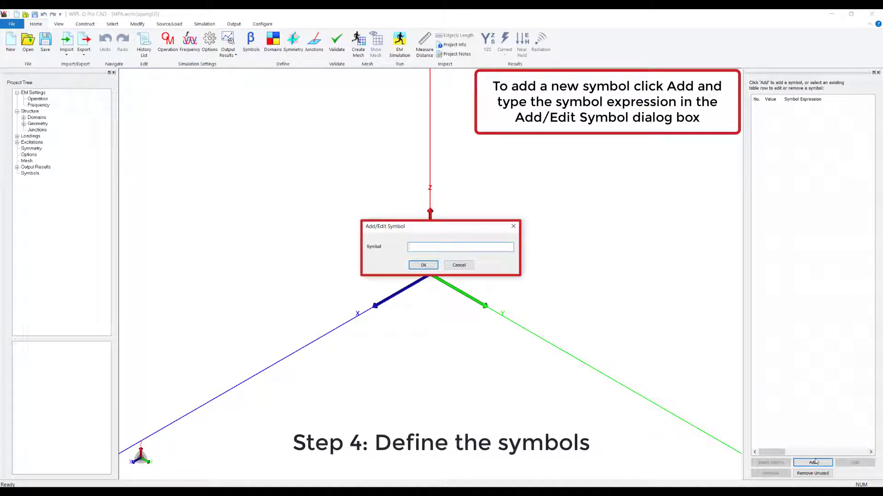
{"action": "type", "text": "Wpatch=8"}
{"action": "key", "text": "Return"}
{"action": "left_click", "coordinate": [813, 462]}
{"action": "type", "text": "Hsub"}
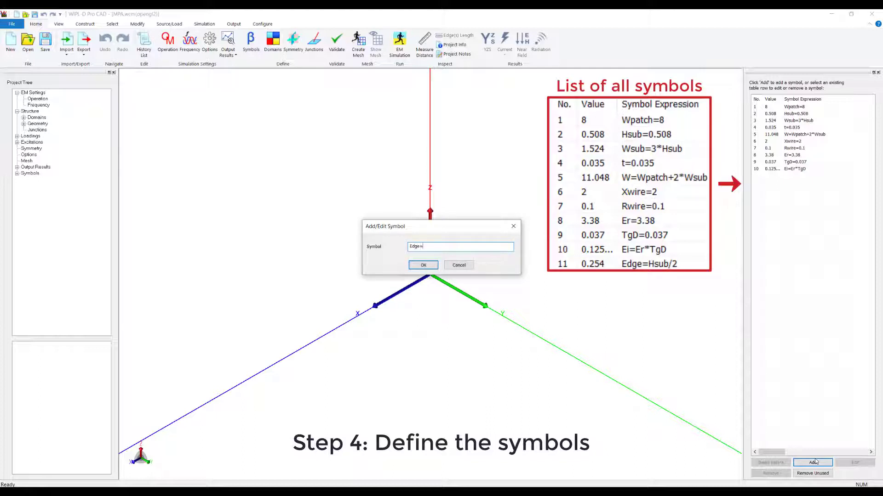
{"action": "type", "text": "sub/2"}
{"action": "key", "text": "Return"}
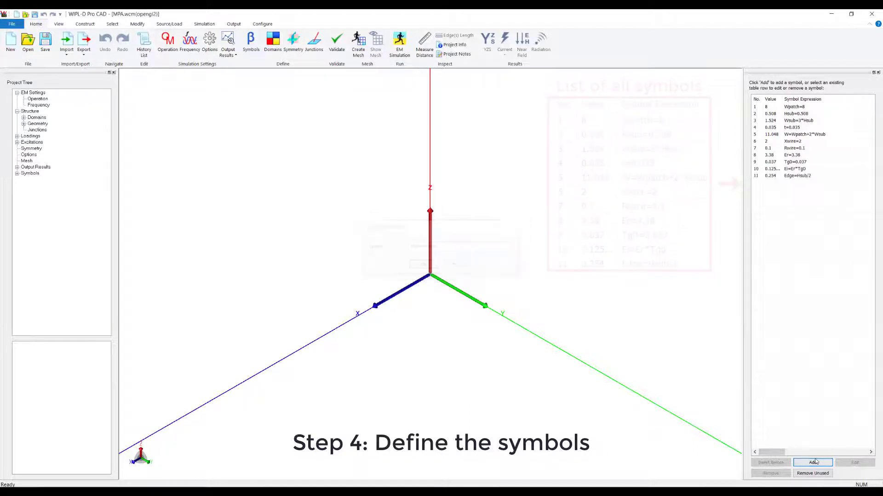
Draw the substrate cuboid from base corner (W/2, W/2) to opposite corner (-W/2, -W/2) with height Hsub.
{"action": "left_click", "coordinate": [90, 26]}
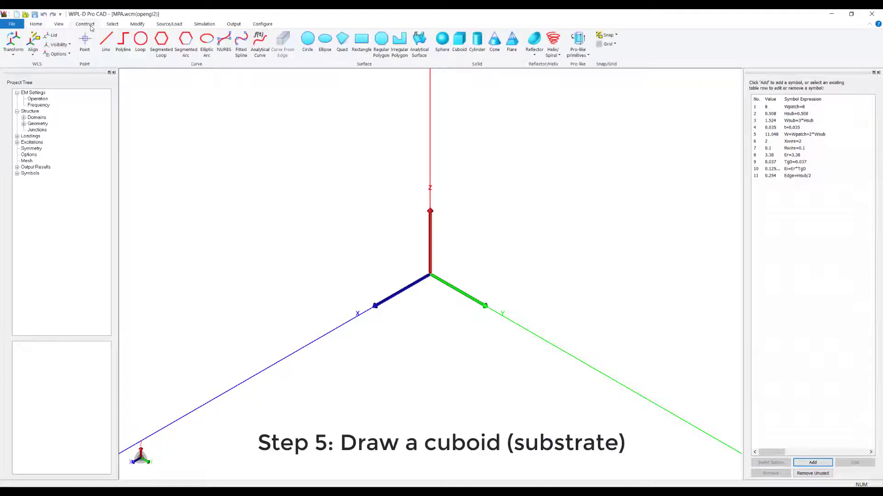
{"action": "left_click", "coordinate": [457, 52]}
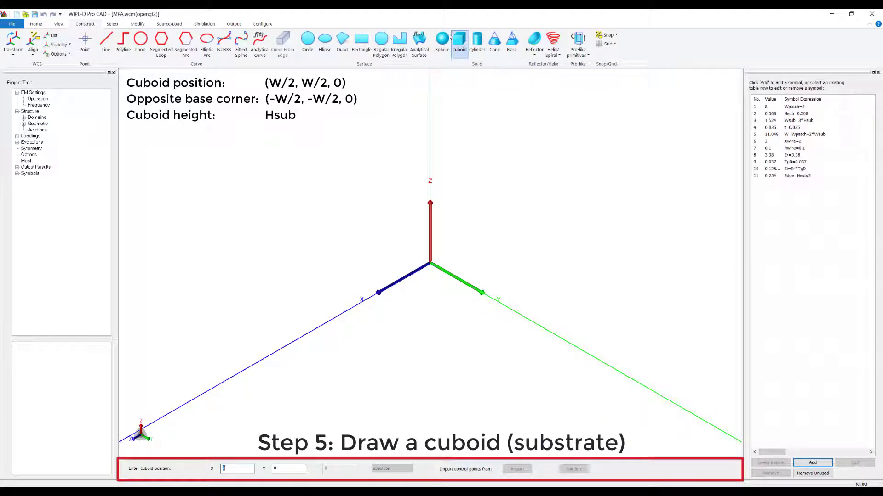
{"action": "type", "text": "W/2"}
{"action": "key", "text": "Tab"}
{"action": "type", "text": "W"}
{"action": "key", "text": "Return"}
{"action": "key", "text": "Home"}
{"action": "type", "text": "-"}
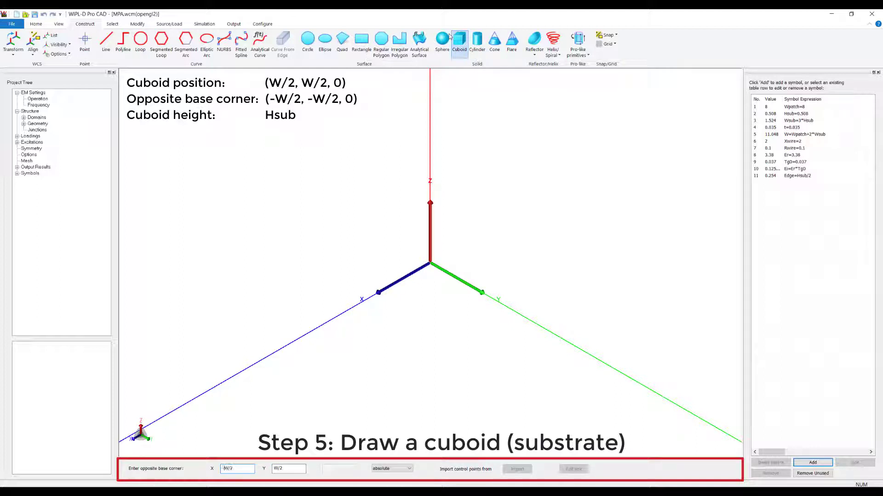
{"action": "key", "text": "Tab"}
{"action": "key", "text": "Home"}
{"action": "type", "text": "-"}
{"action": "key", "text": "Return"}
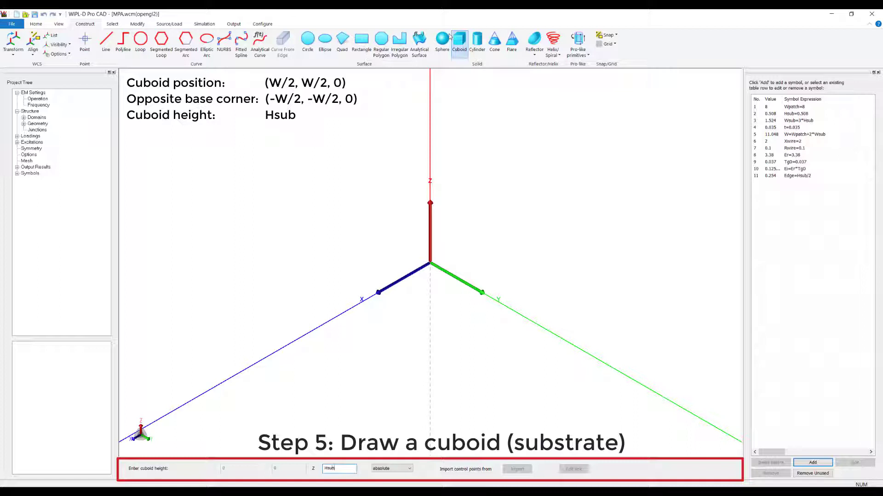
{"action": "key", "text": "Return"}
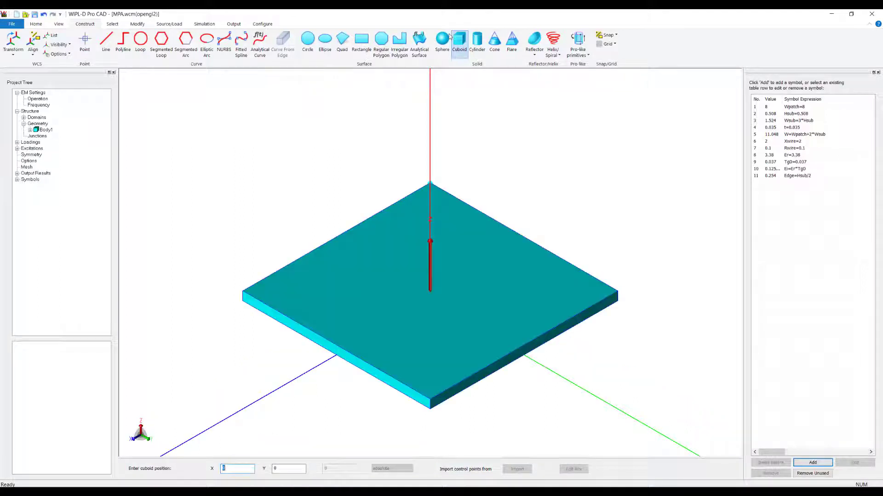
Draw the ground cuboid from base corner (W/2, W/2) to opposite corner (-W/2, -W/2) with height -t, and exit drawing mode.
{"action": "type", "text": "W/"}
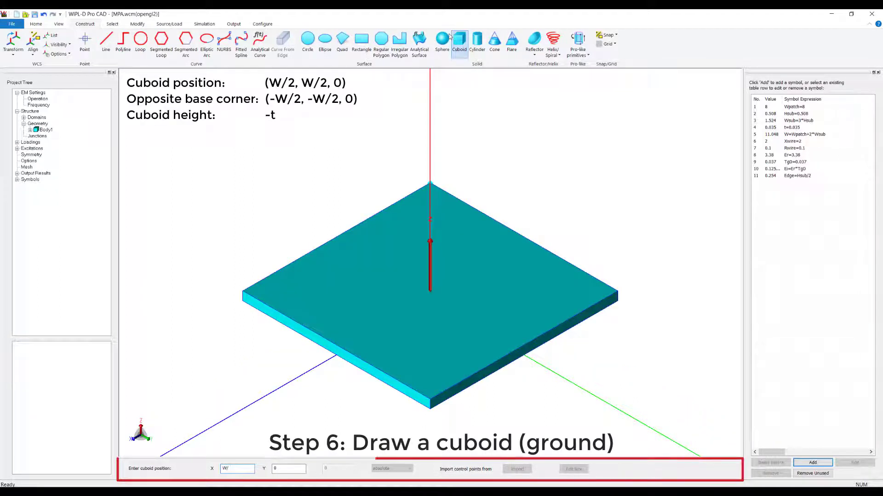
{"action": "type", "text": "2"}
{"action": "key", "text": "Tab"}
{"action": "type", "text": "W"}
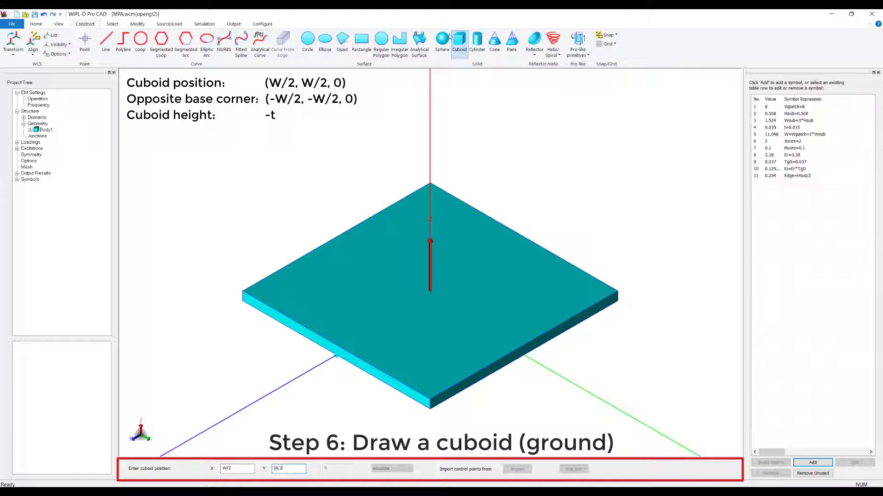
{"action": "key", "text": "Return"}
{"action": "type", "text": "-W/2"}
{"action": "key", "text": "Tab"}
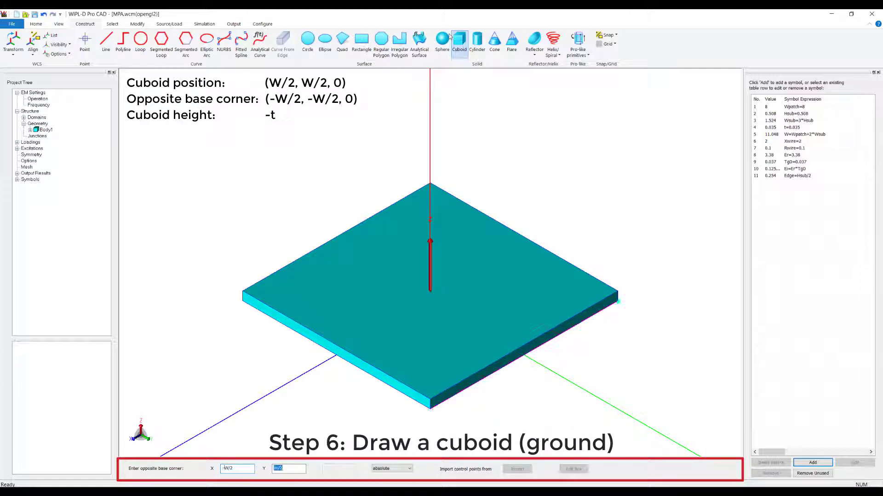
{"action": "type", "text": "-W/2"}
{"action": "key", "text": "Return"}
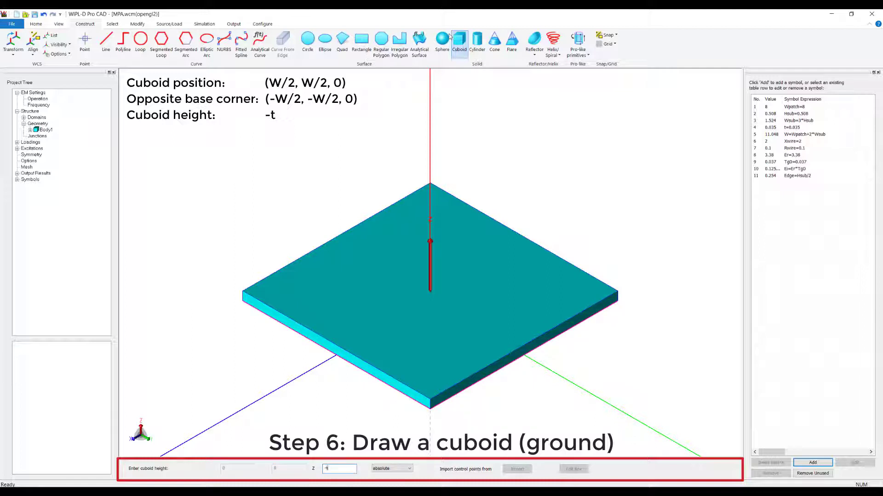
{"action": "key", "text": "Return"}
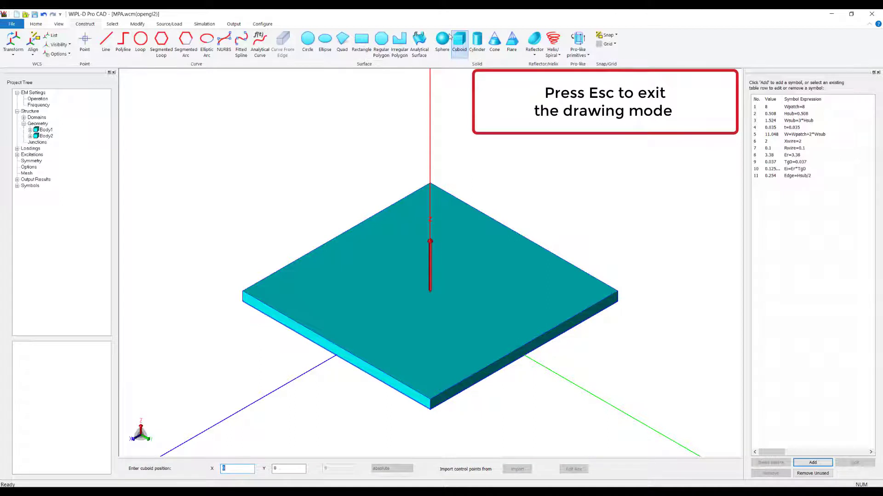
{"action": "key", "text": "Escape"}
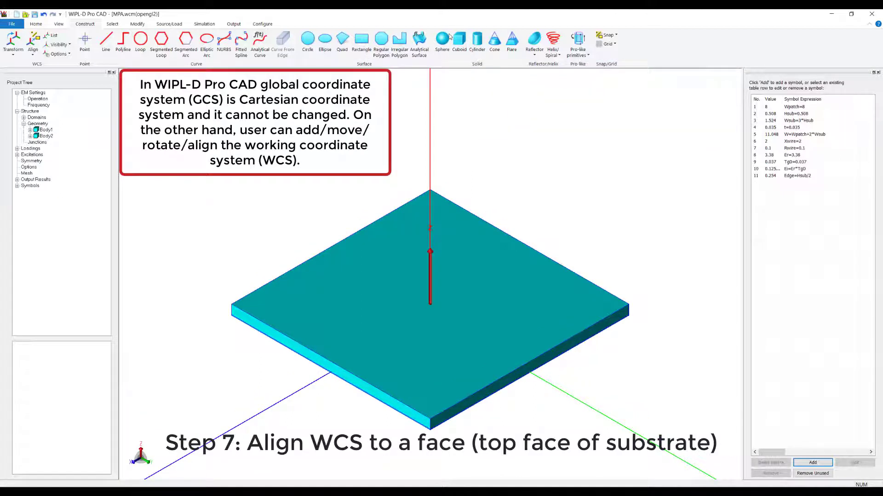
Align the working coordinate system to the top face of the substrate.
{"action": "key", "text": "f"}
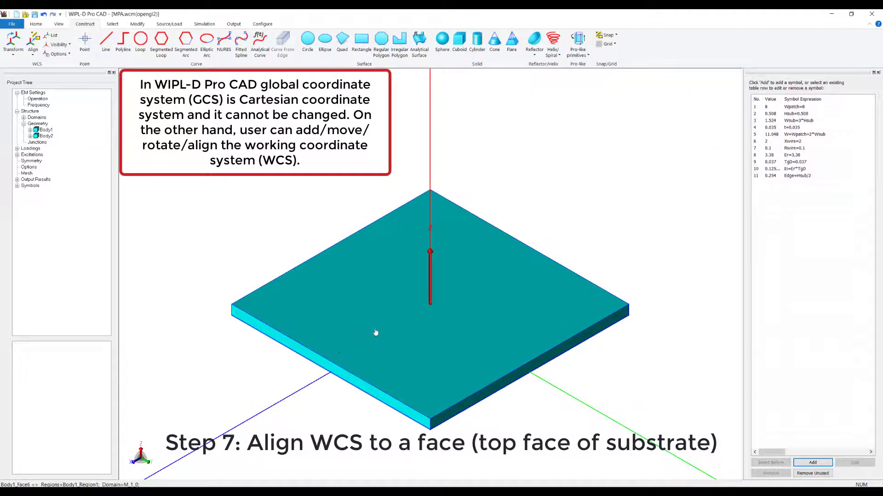
{"action": "left_click", "coordinate": [375, 331]}
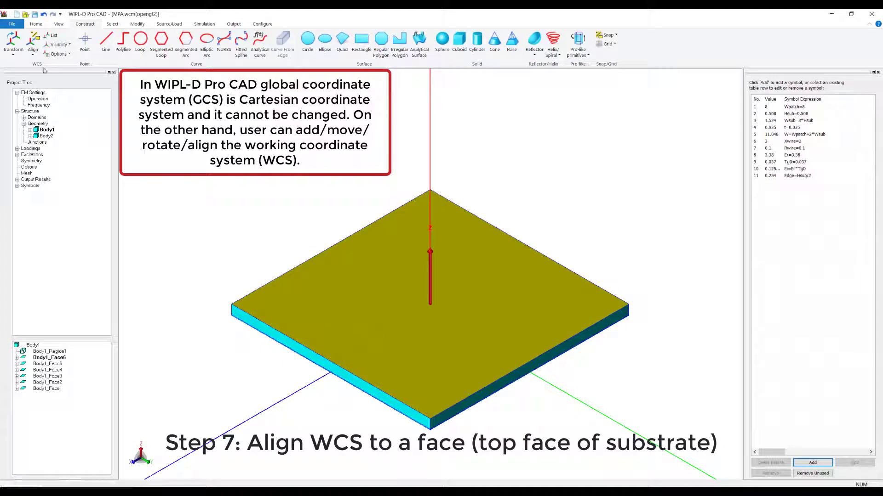
{"action": "left_click", "coordinate": [33, 46]}
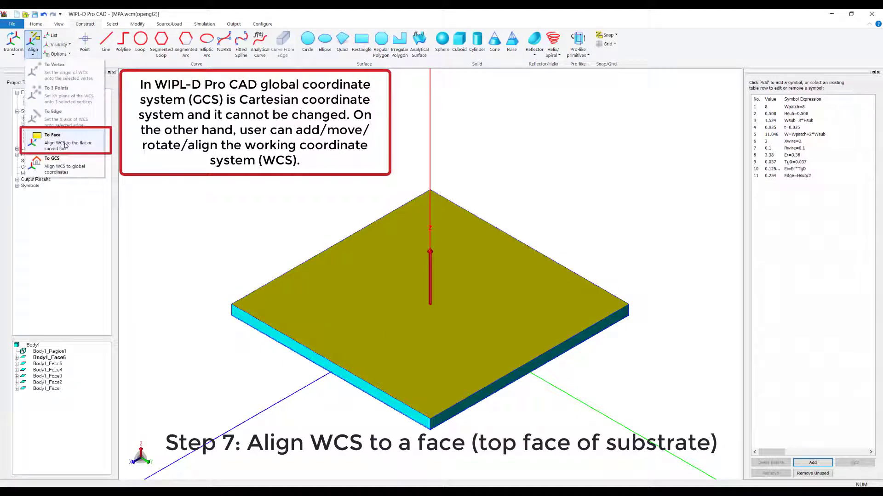
{"action": "left_click", "coordinate": [66, 143]}
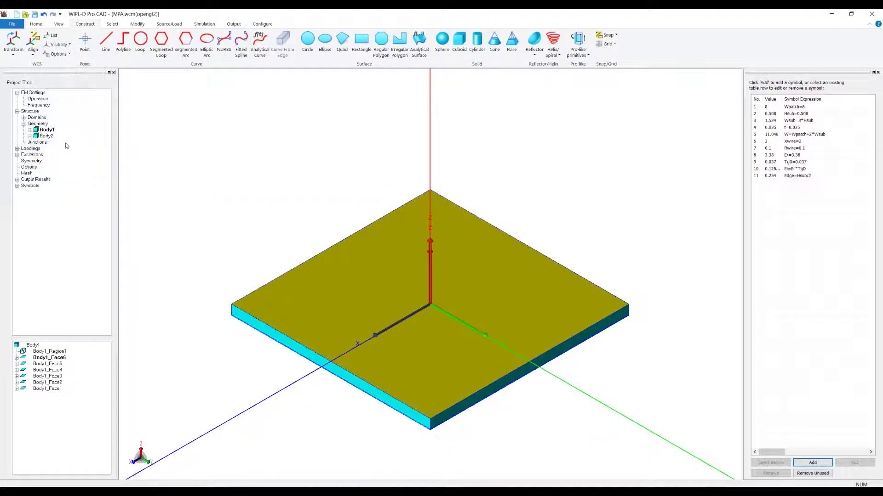
Draw the patch cuboid on the substrate from (Wpatch/2, Wpatch/2) to (-Wpatch/2, -Wpatch/2) with height t, and exit drawing mode.
{"action": "left_click", "coordinate": [460, 44]}
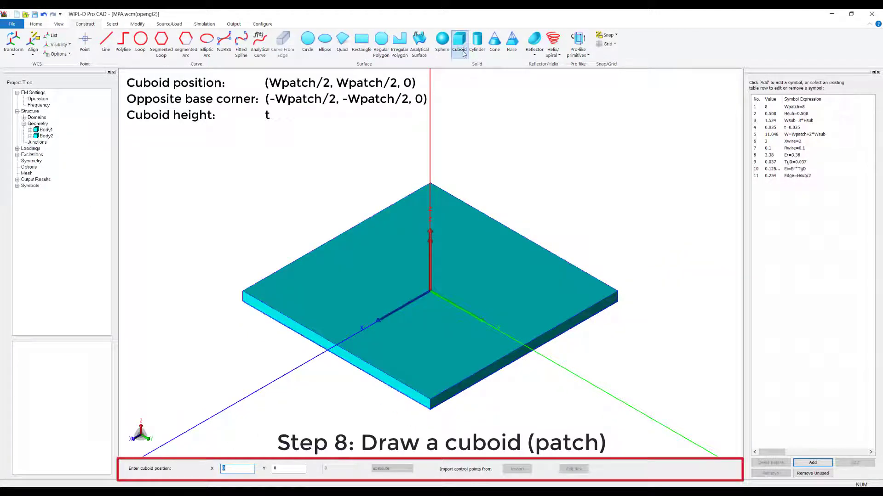
{"action": "type", "text": "Wpatch/2"}
{"action": "key", "text": "Return"}
{"action": "key", "text": "Home"}
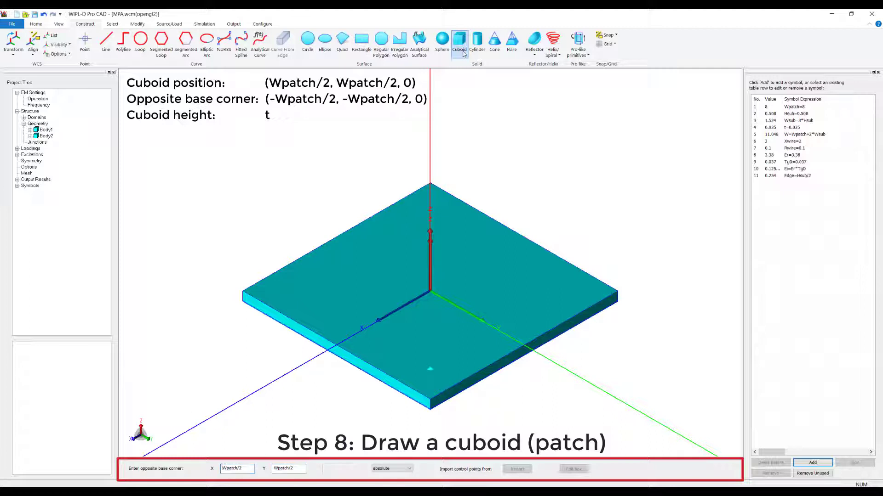
{"action": "type", "text": "-"}
{"action": "key", "text": "Tab"}
{"action": "key", "text": "Home"}
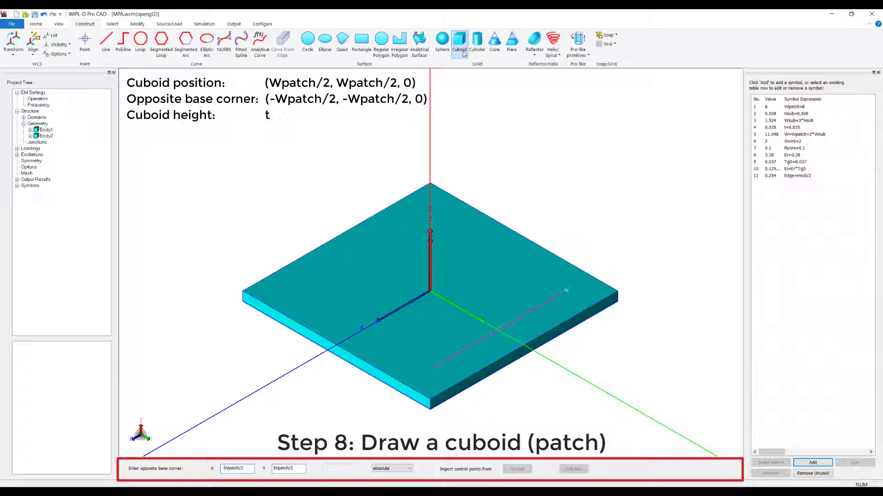
{"action": "type", "text": "-"}
{"action": "key", "text": "Return"}
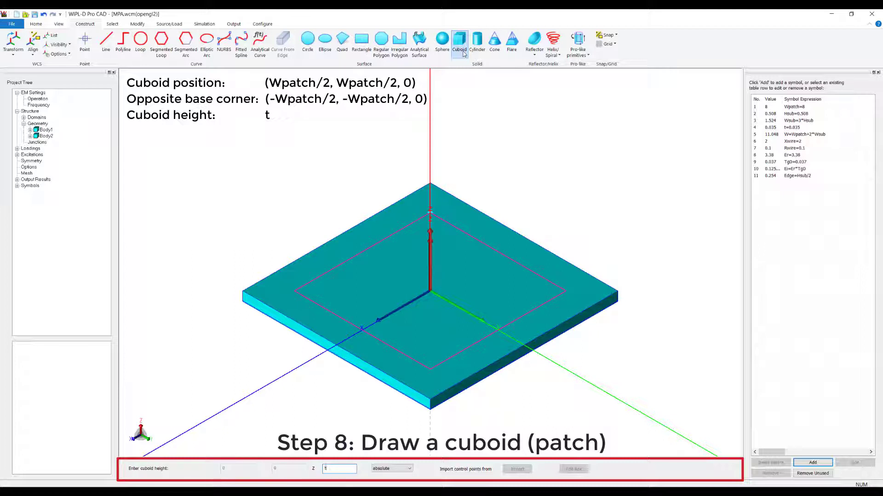
{"action": "type", "text": "t"}
{"action": "key", "text": "Return"}
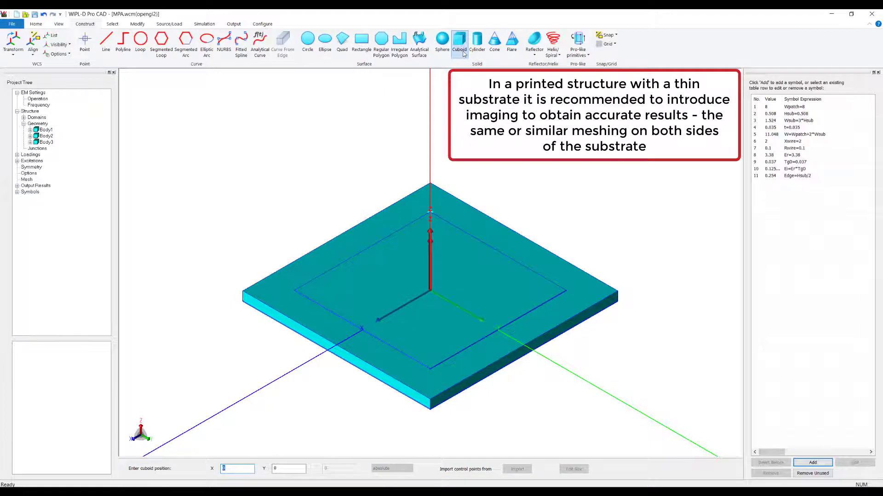
{"action": "key", "text": "Escape"}
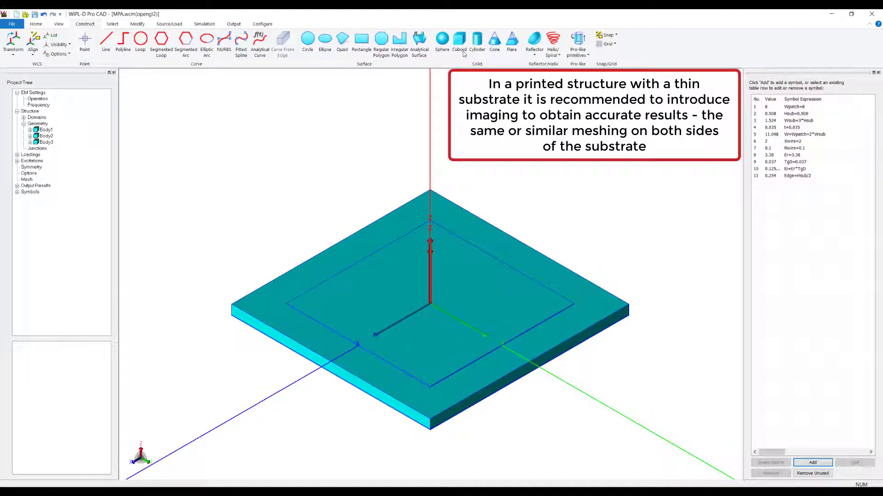
Make 1 copy of the top patch body, translated by -Hsub-t along Z, without uniting it after copying.
{"action": "left_click", "coordinate": [374, 300]}
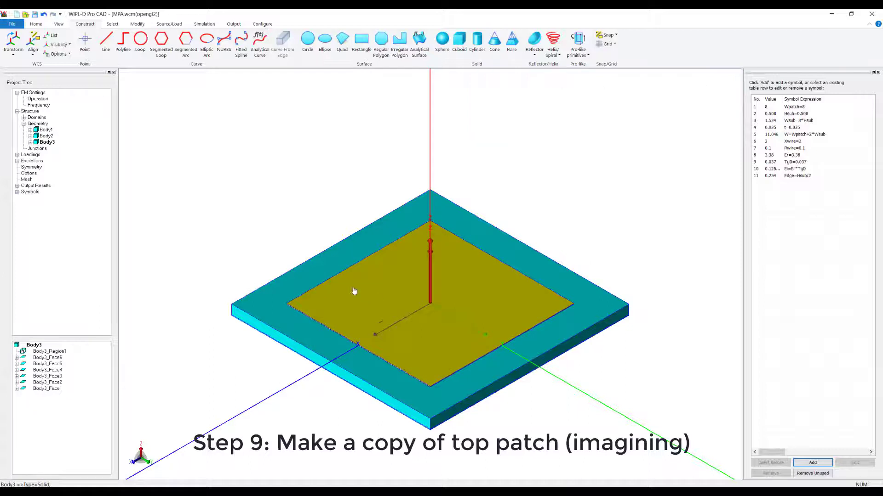
{"action": "left_click", "coordinate": [141, 25]}
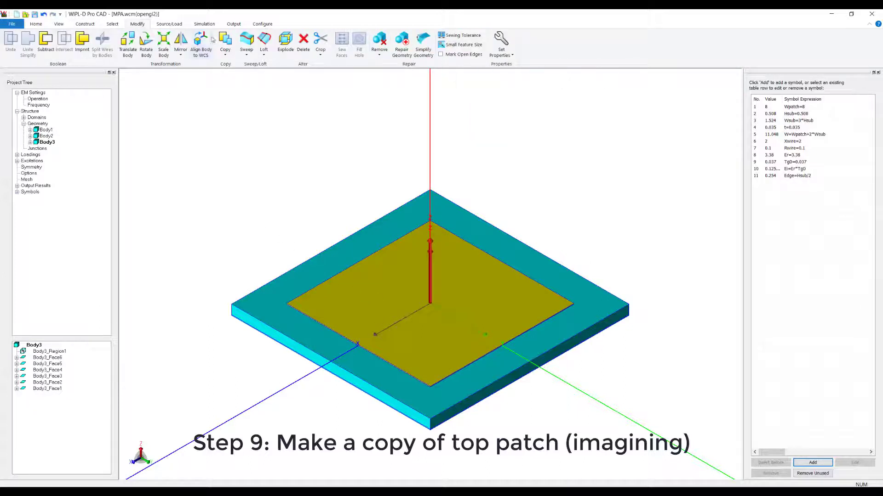
{"action": "left_click", "coordinate": [225, 46]}
{"action": "left_click", "coordinate": [244, 94]}
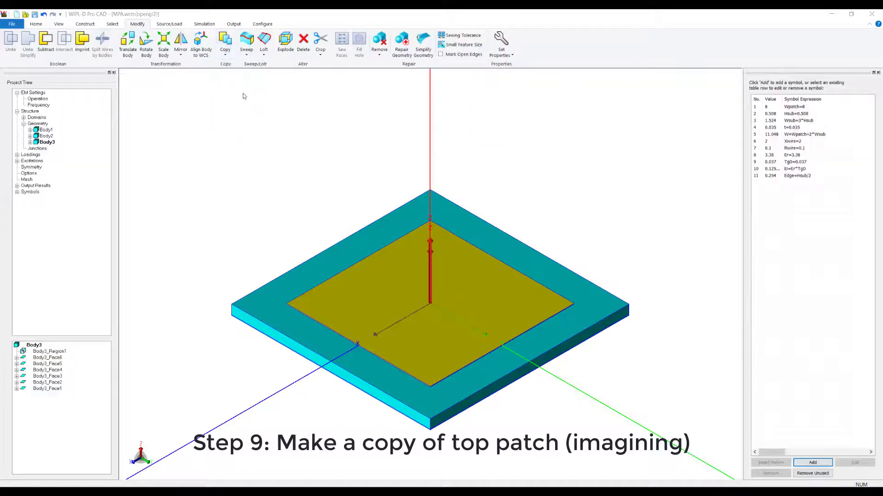
{"action": "type", "text": "1"}
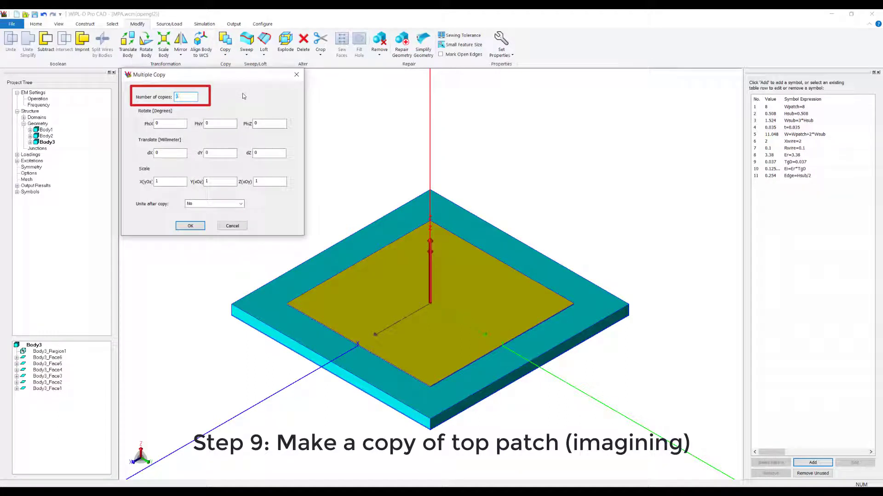
{"action": "left_click_drag", "start_coordinate": [258, 153], "coordinate": [254, 154]}
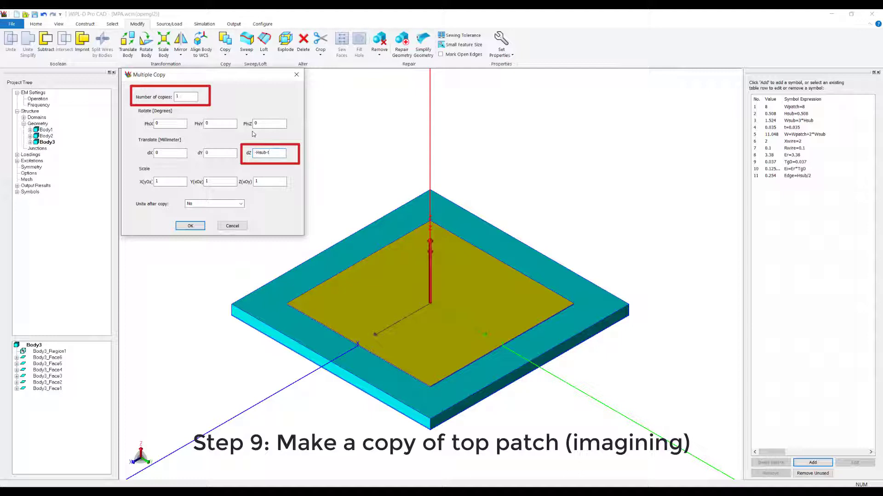
{"action": "key", "text": "Return"}
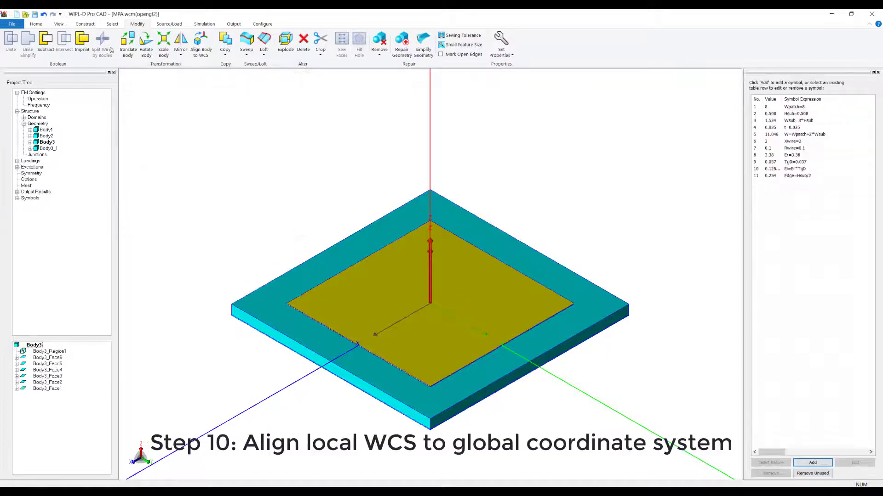
Align the working coordinate system back to the global coordinate system and clear the body selection.
{"action": "left_click", "coordinate": [91, 25]}
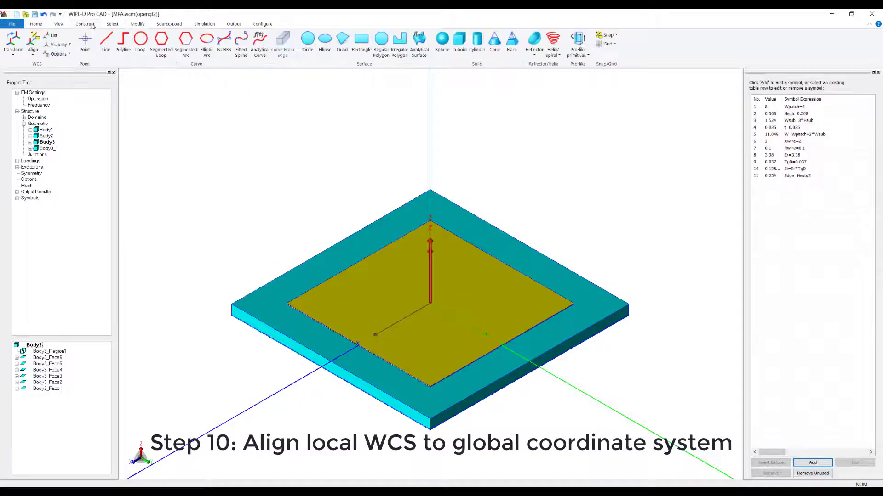
{"action": "left_click", "coordinate": [34, 56]}
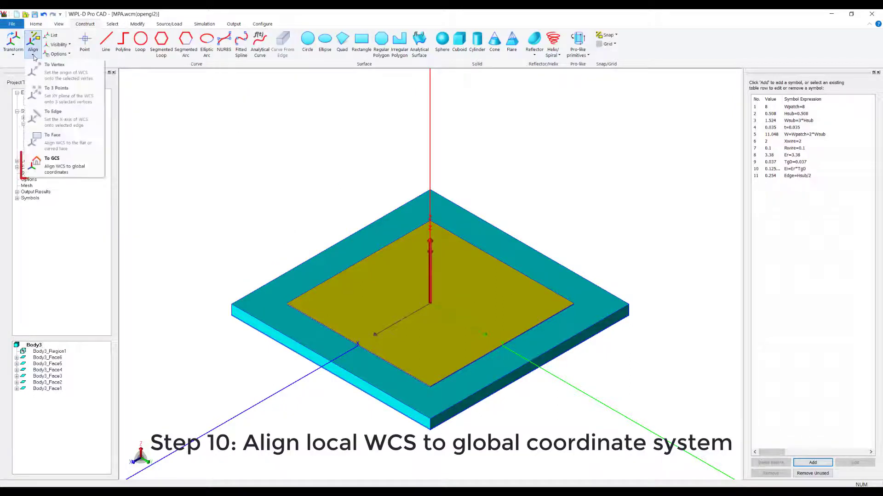
{"action": "left_click", "coordinate": [59, 167]}
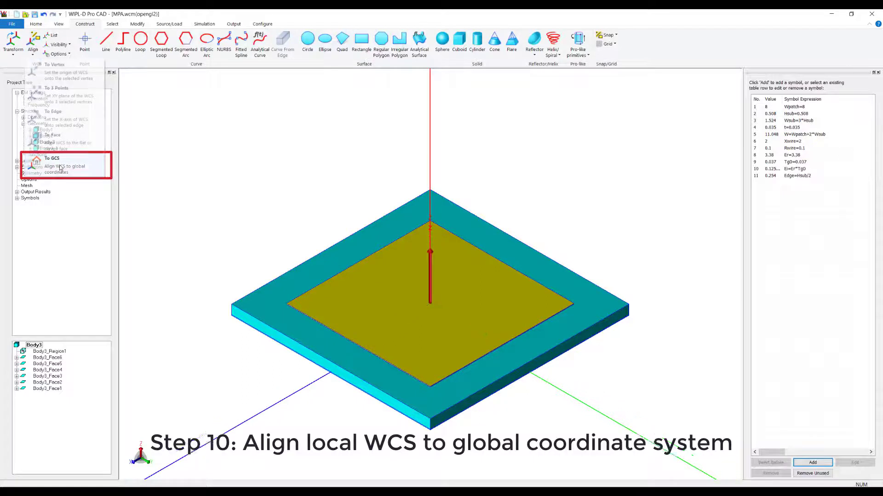
{"action": "left_click", "coordinate": [216, 180]}
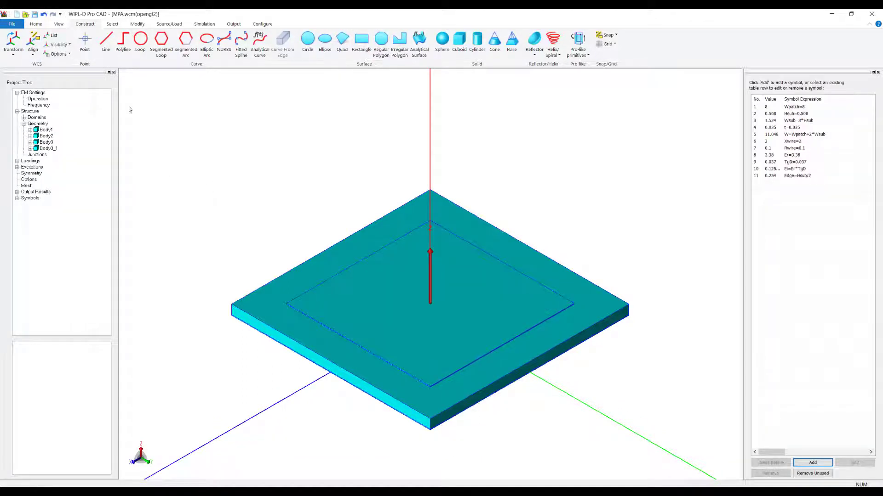
Inspect the interior of the model with the Y cutting plane, then turn it off and restore the isometric view.
{"action": "left_click", "coordinate": [59, 25]}
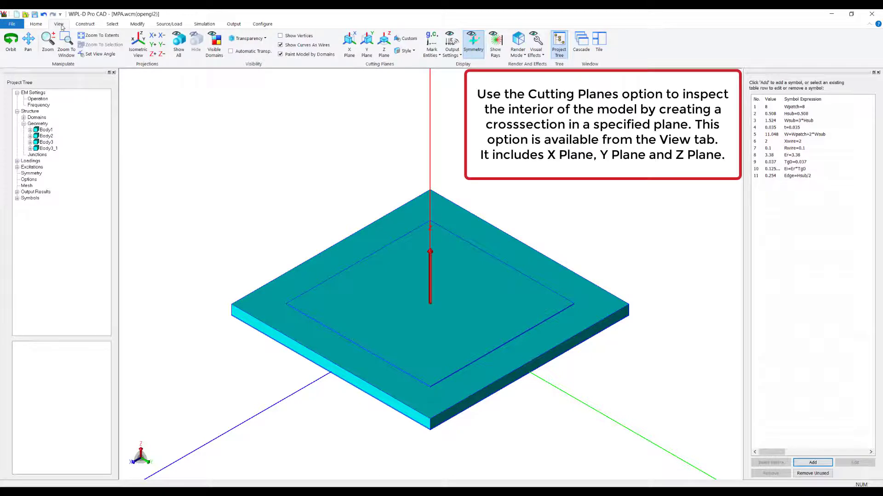
{"action": "left_click", "coordinate": [367, 45]}
{"action": "middle_click_drag", "start_coordinate": [257, 313], "coordinate": [244, 344]}
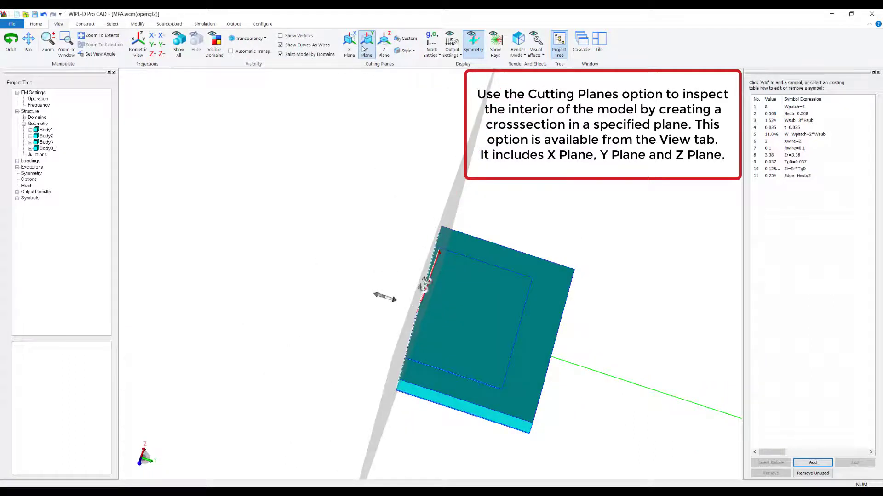
{"action": "left_click", "coordinate": [363, 48]}
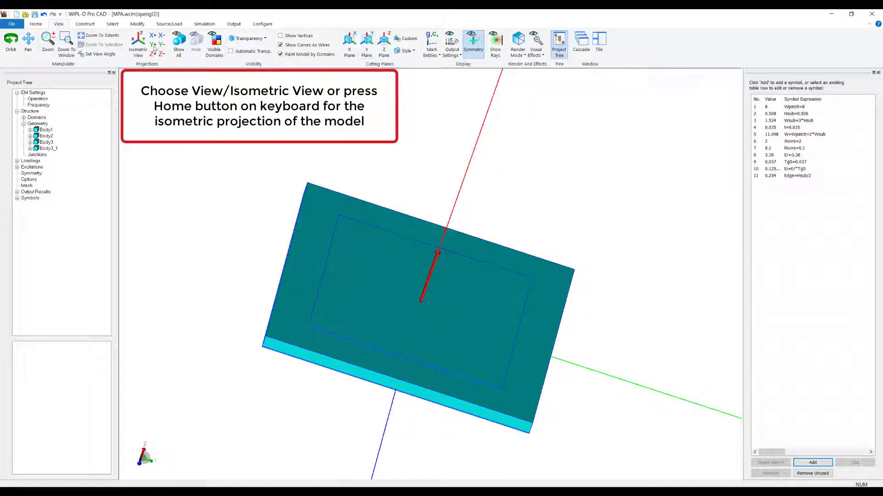
{"action": "left_click", "coordinate": [137, 46]}
Unite all four cuboids, Body1, Body2, Body3 and Body3_1, into a single body.
{"action": "left_click", "coordinate": [113, 23]}
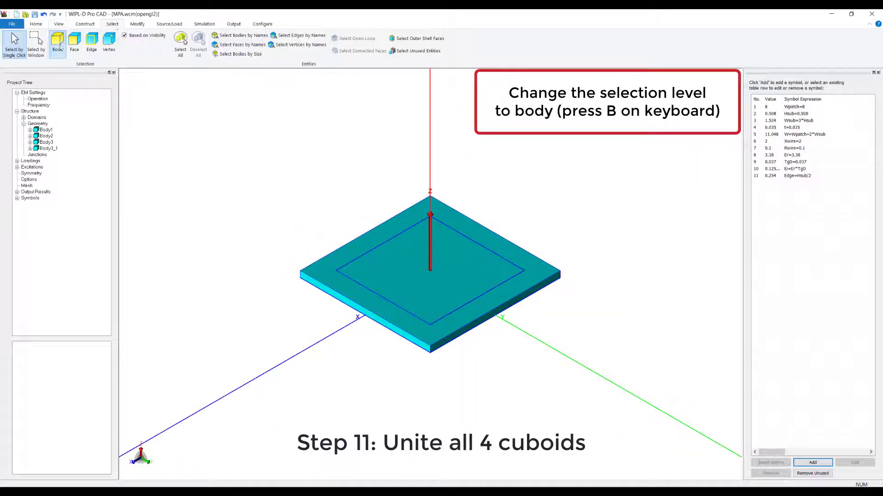
{"action": "left_click", "coordinate": [46, 130]}
{"action": "left_click", "coordinate": [46, 136], "text": "ctrl"}
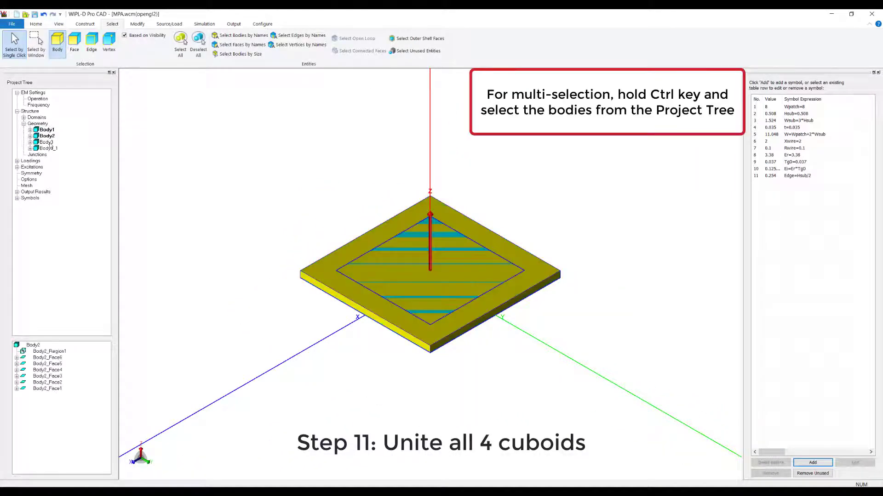
{"action": "left_click", "coordinate": [47, 142], "text": "ctrl"}
{"action": "left_click", "coordinate": [50, 149], "text": "ctrl"}
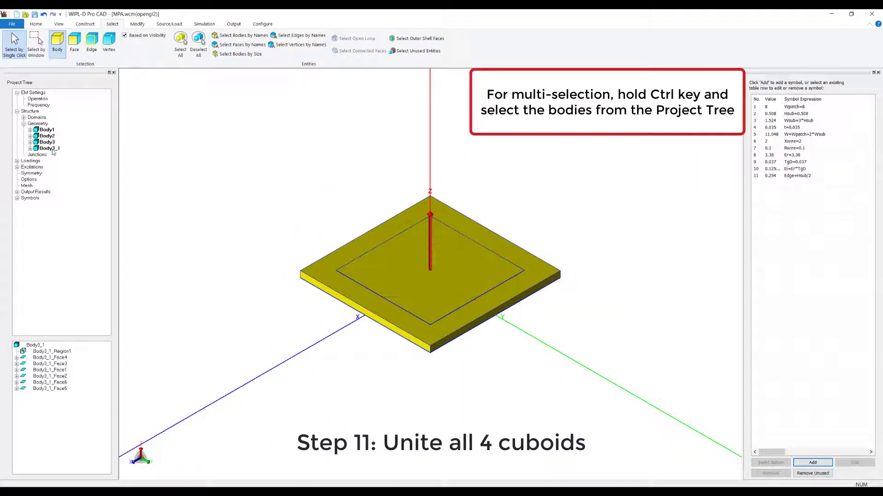
{"action": "left_click", "coordinate": [137, 23]}
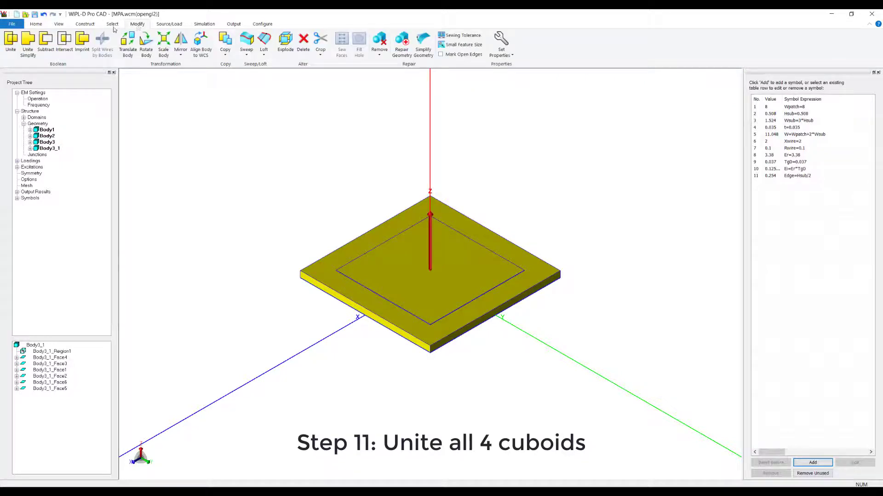
{"action": "left_click", "coordinate": [10, 41]}
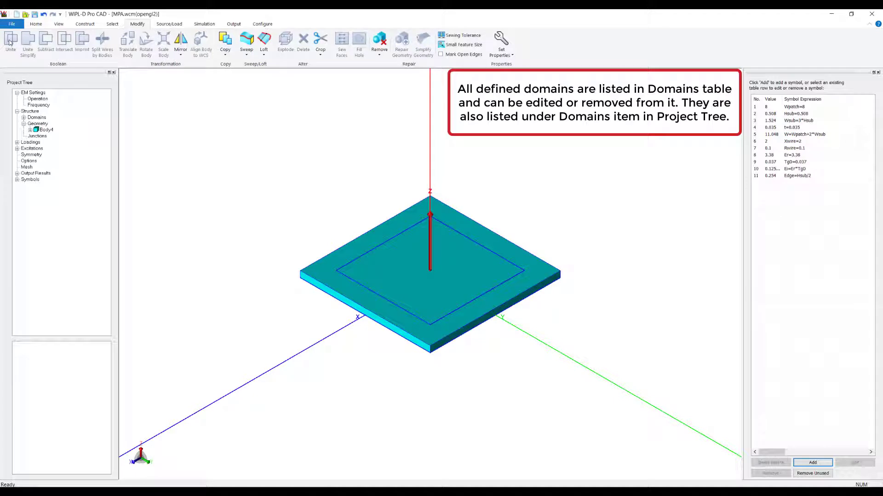
Define a new general domain named dielectric with complex relative permittivity Er + j(-Ei).
{"action": "left_click", "coordinate": [39, 24]}
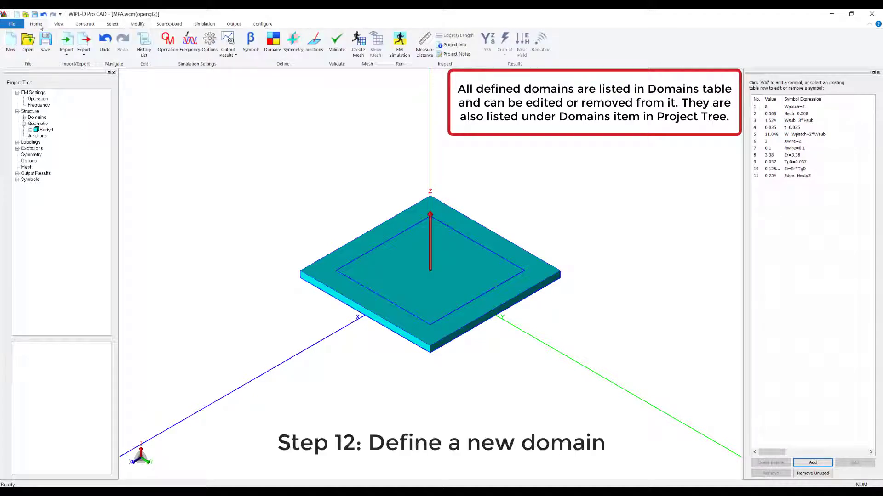
{"action": "left_click", "coordinate": [272, 41]}
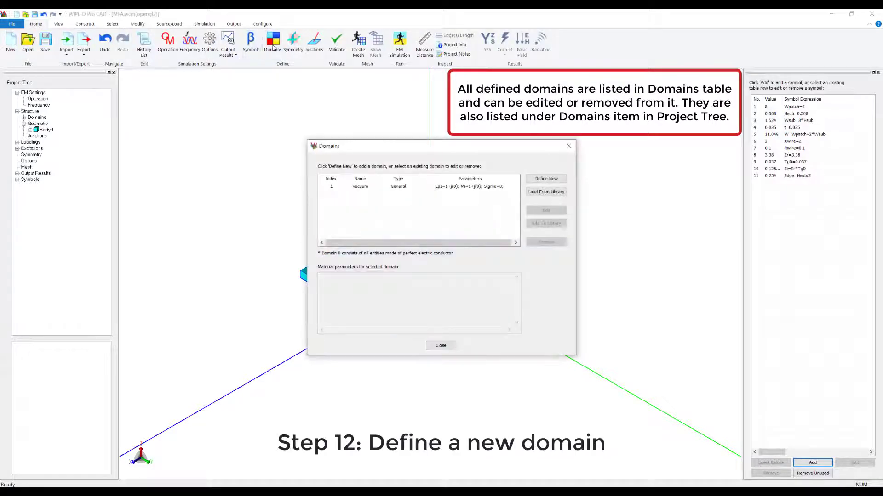
{"action": "left_click", "coordinate": [545, 179]}
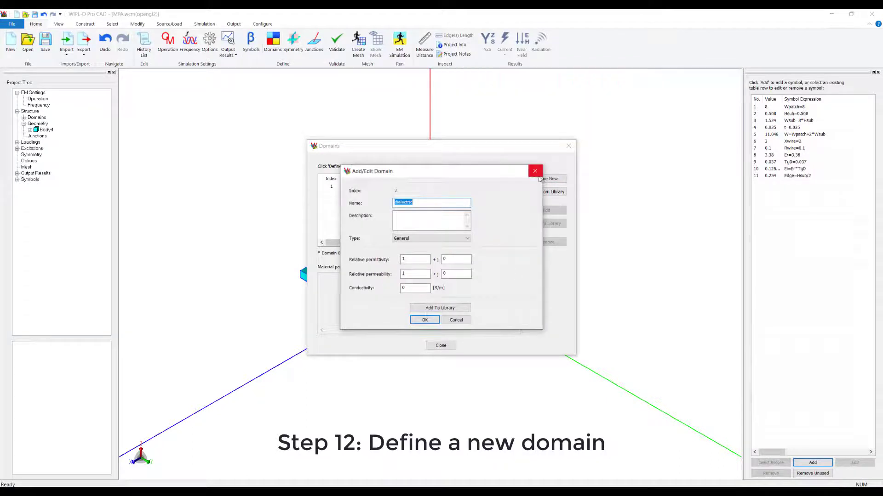
{"action": "double_click", "coordinate": [405, 259]}
{"action": "type", "text": "E"}
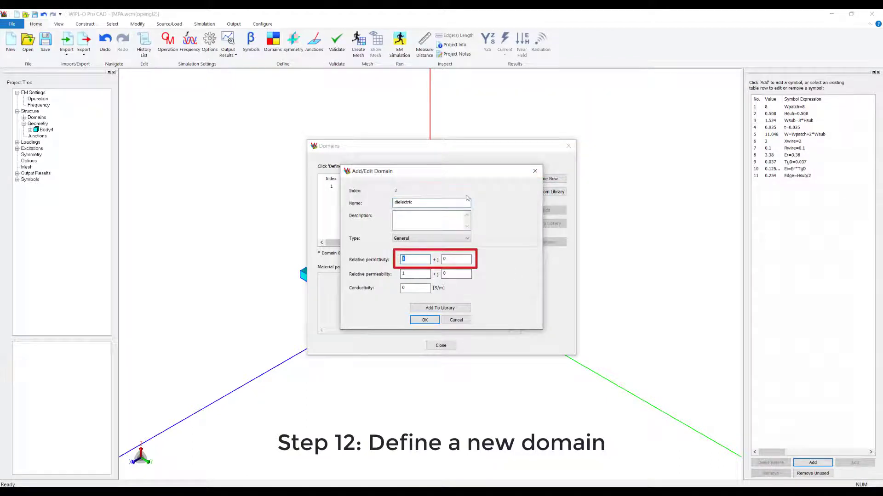
{"action": "type", "text": "-Ei"}
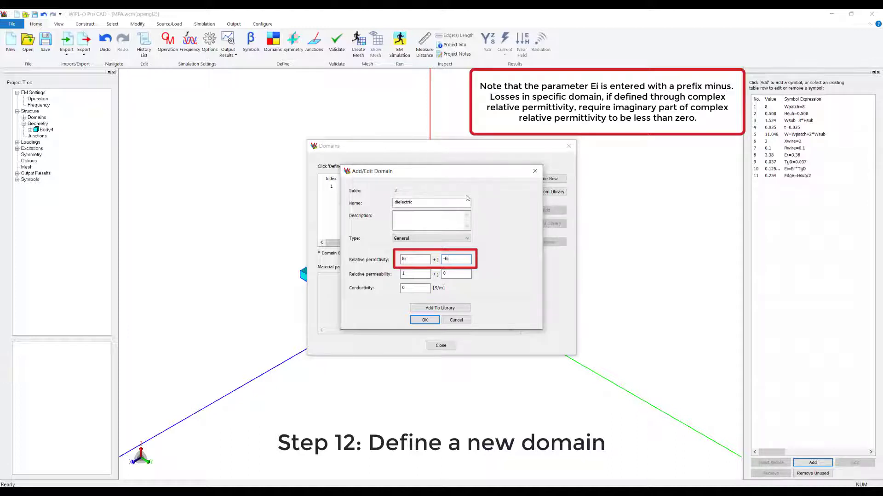
{"action": "key", "text": "Return"}
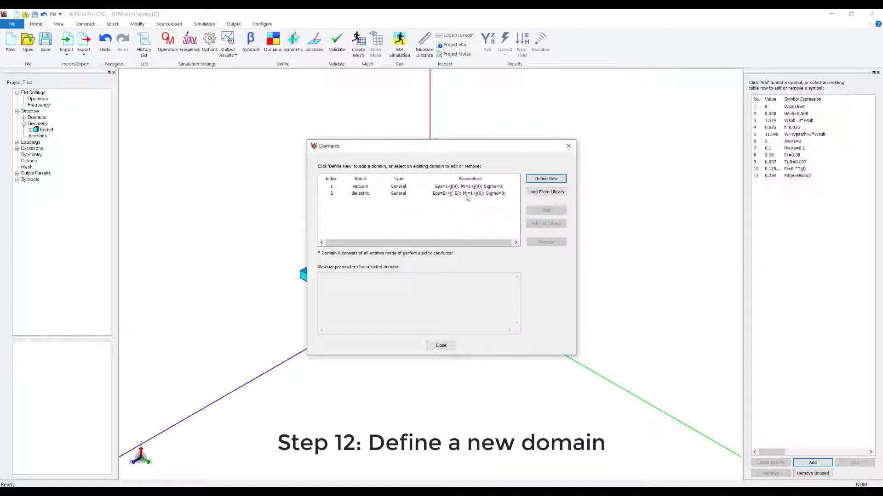
{"action": "left_click", "coordinate": [441, 345]}
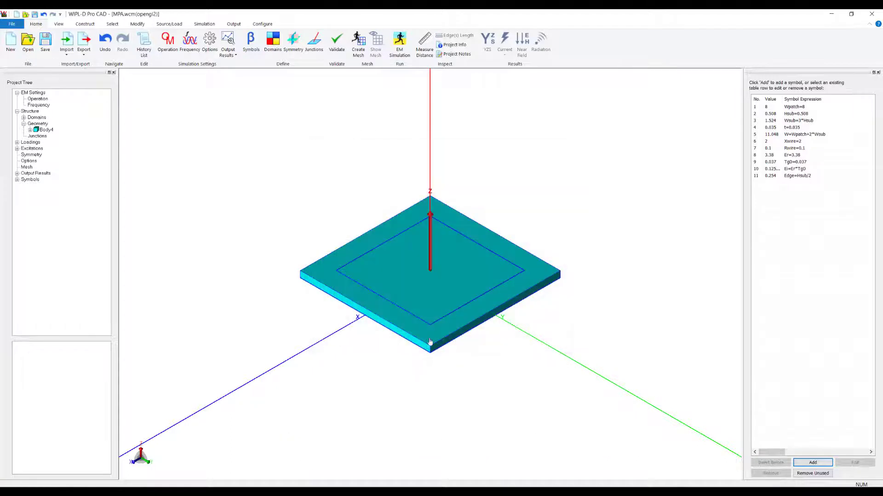
Assign domain 2 (dielectric) to the substrate region Body4_Region1 of the united body.
{"action": "left_click", "coordinate": [46, 130]}
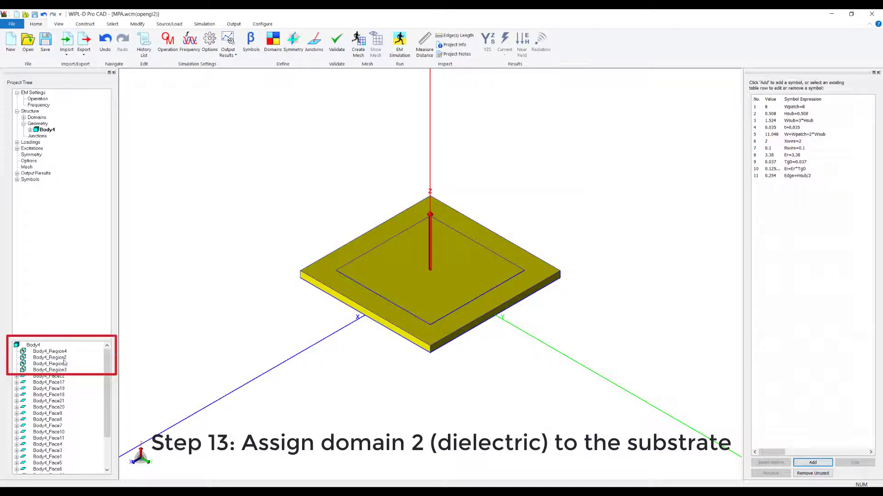
{"action": "left_click", "coordinate": [63, 364]}
{"action": "right_click", "coordinate": [63, 367]}
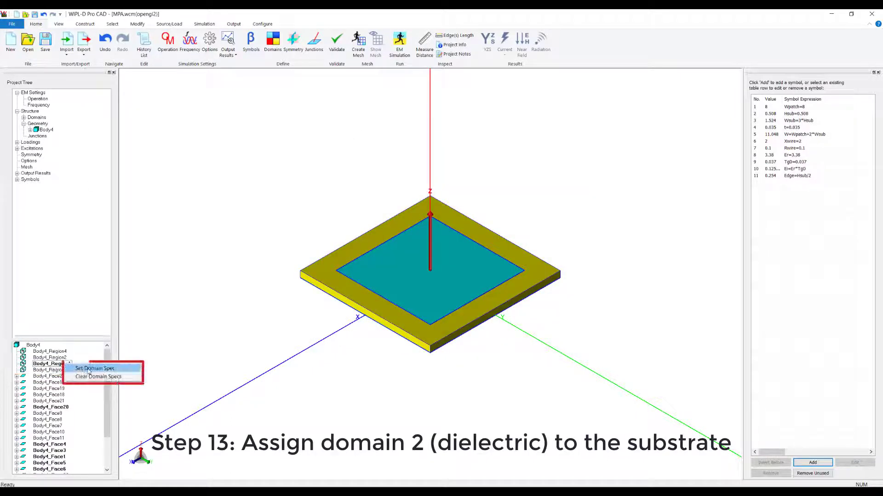
{"action": "left_click", "coordinate": [90, 372]}
{"action": "left_click", "coordinate": [487, 249]}
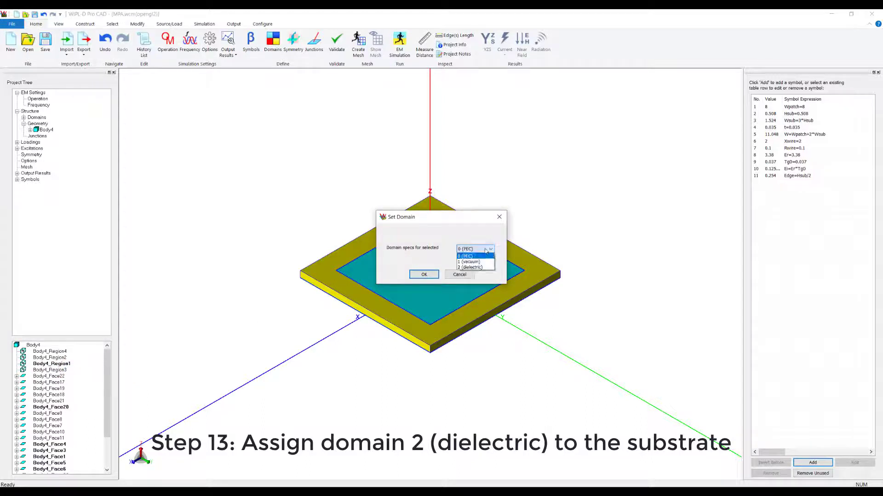
{"action": "left_click", "coordinate": [485, 267]}
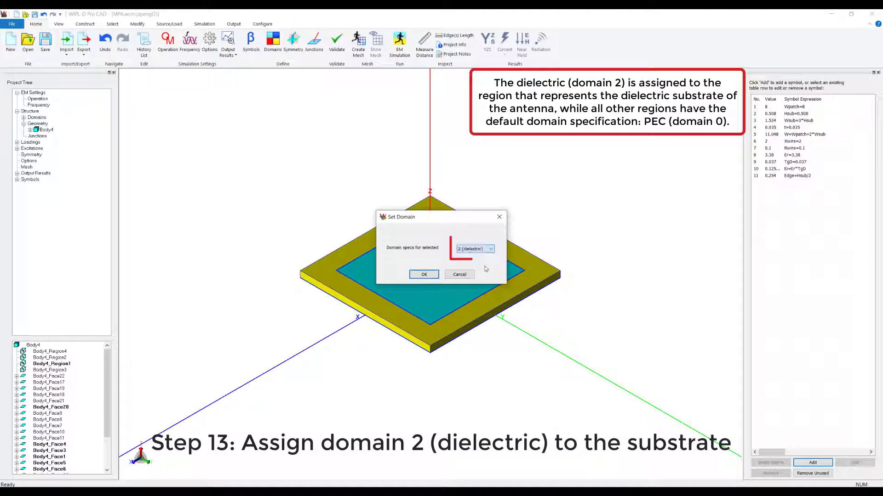
{"action": "left_click", "coordinate": [424, 275]}
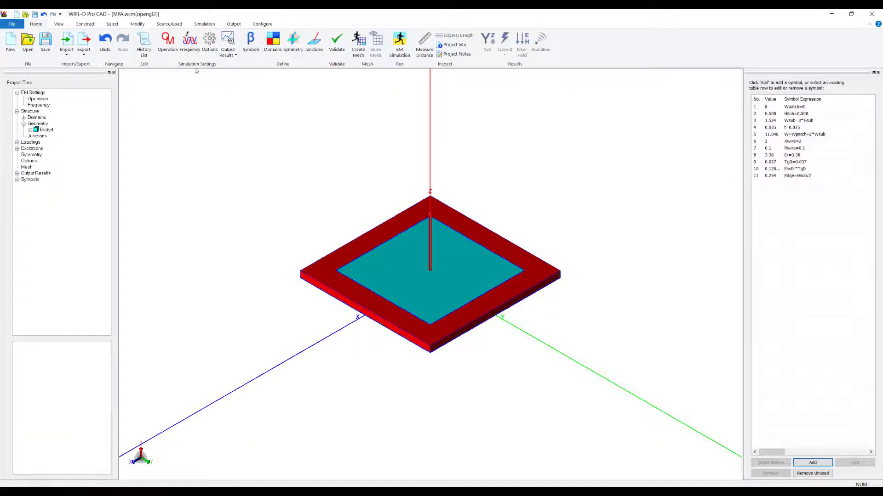
Section the model with the Y cutting plane, turn the cut face into view, and set the selection level to vertex.
{"action": "left_click", "coordinate": [62, 26]}
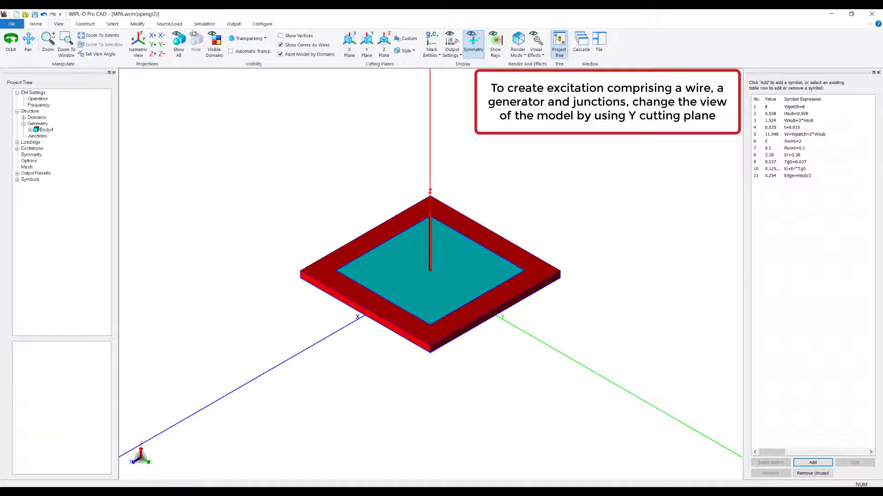
{"action": "left_click", "coordinate": [367, 55]}
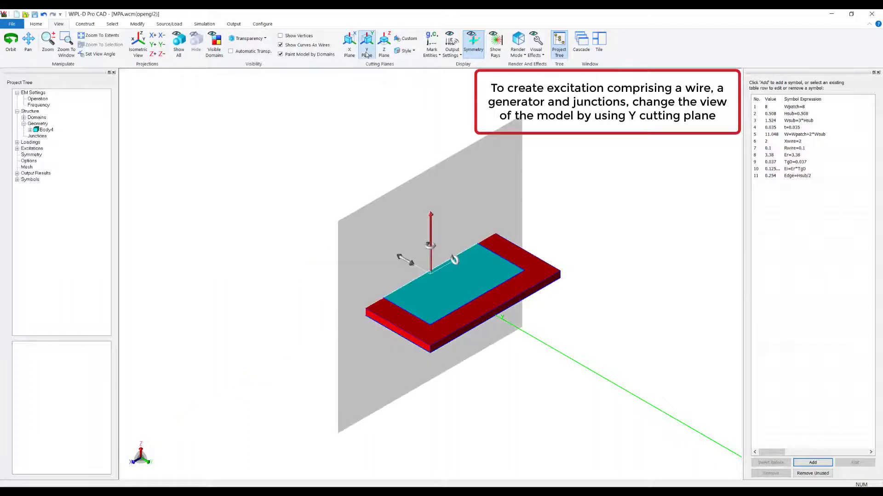
{"action": "middle_click_drag", "start_coordinate": [324, 355], "coordinate": [507, 356]}
{"action": "mouse_move", "coordinate": [254, 307]}
{"action": "middle_mouse_down"}
{"action": "mouse_move", "coordinate": [251, 330]}
{"action": "mouse_move", "coordinate": [258, 321]}
{"action": "middle_mouse_up"}
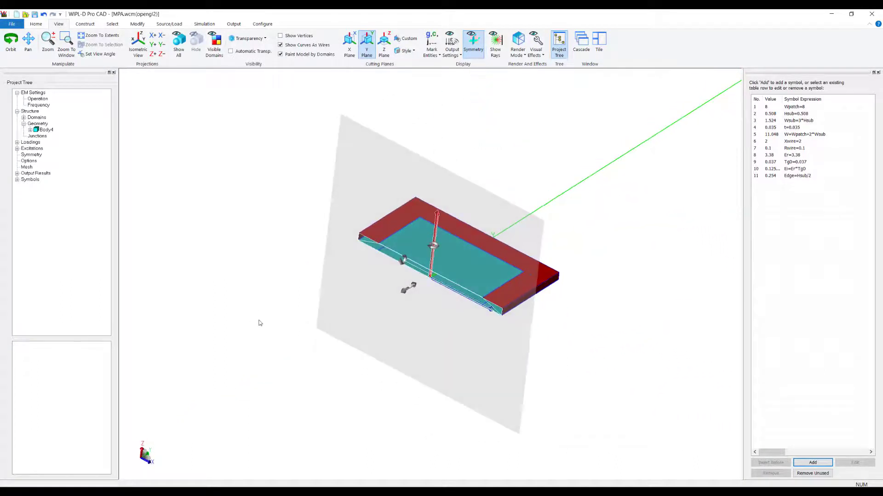
{"action": "scroll", "coordinate": [425, 316], "scroll_direction": "up", "scroll_amount": 4}
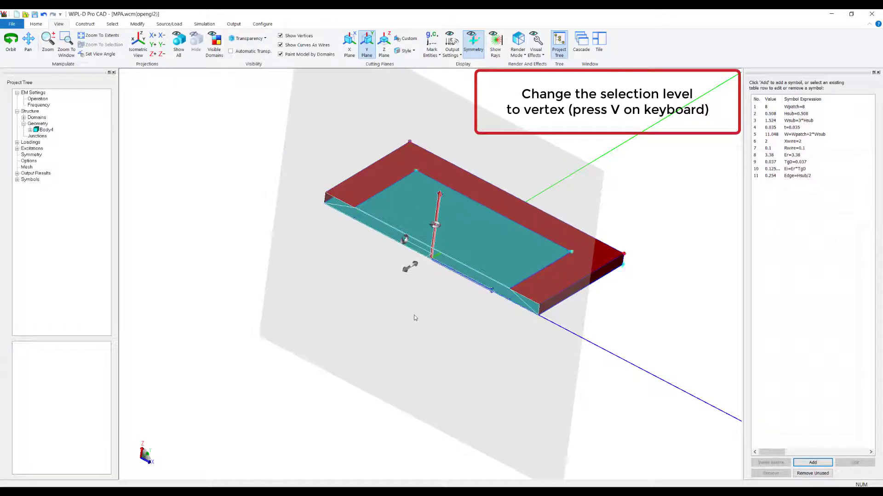
Start a line for the feed wire with wire domain 2 and wire radius Rwire.
{"action": "left_click", "coordinate": [91, 25]}
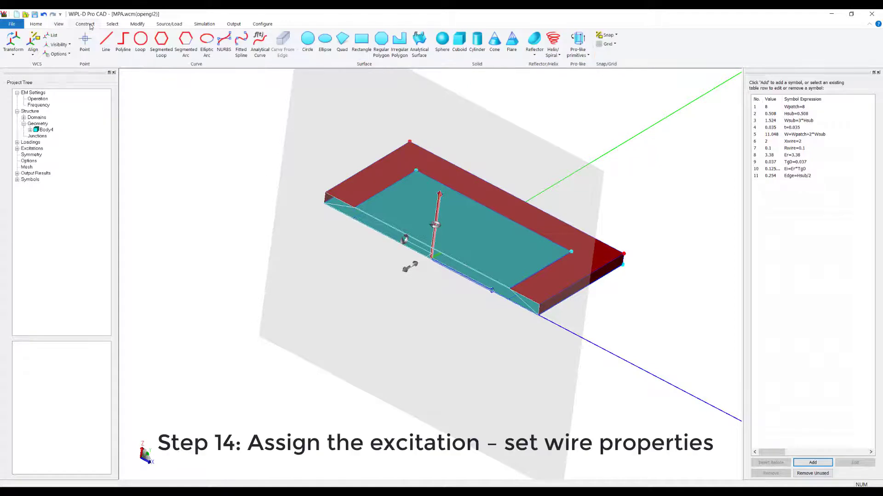
{"action": "left_click", "coordinate": [106, 42]}
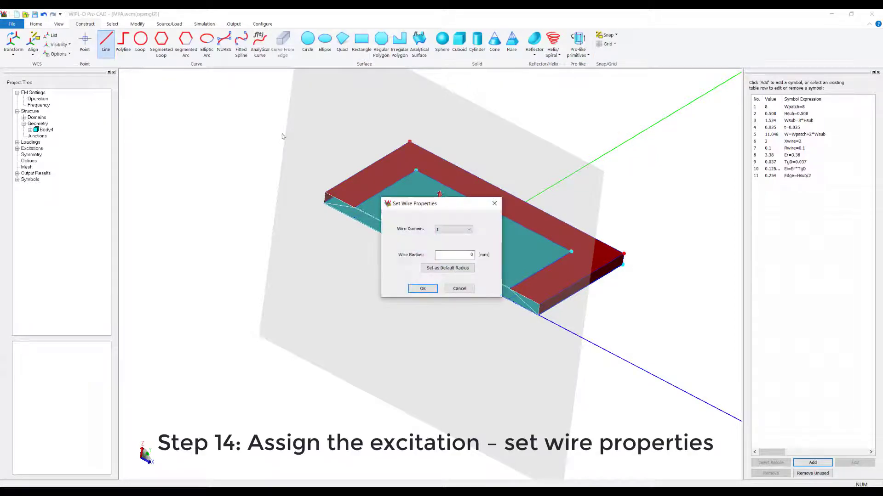
{"action": "left_click", "coordinate": [457, 229]}
{"action": "left_click", "coordinate": [454, 240]}
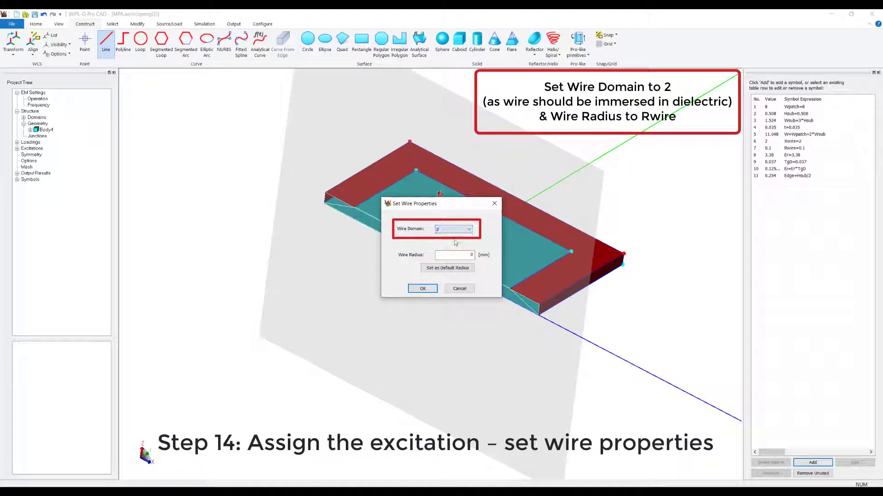
{"action": "key", "text": "Tab"}
{"action": "type", "text": "R"}
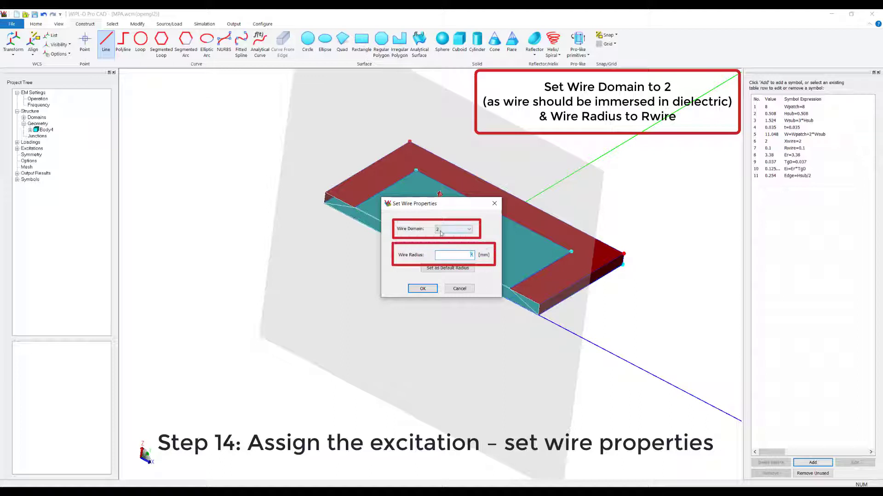
{"action": "type", "text": "wi"}
{"action": "type", "text": "re"}
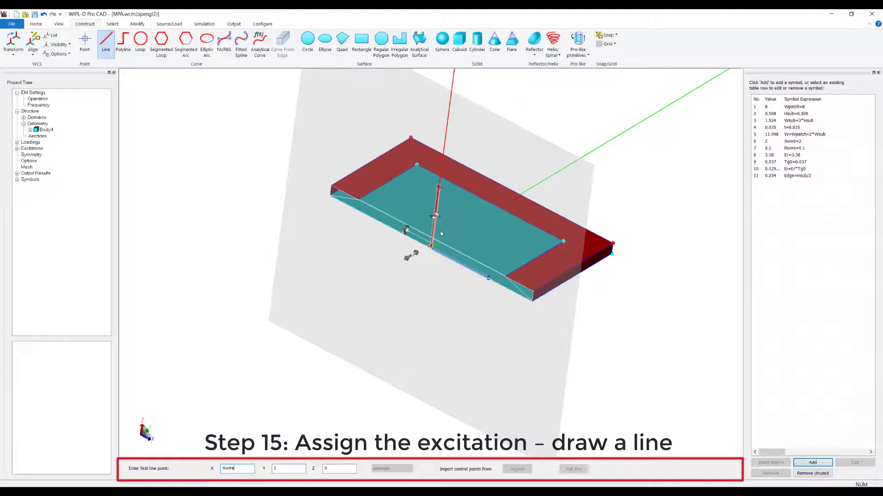
Draw the vertical feed wire on the X axis at X = Xwire, from Z = 0 to height Hsub, and exit line drawing.
{"action": "key", "text": "Tab"}
{"action": "key", "text": "Return"}
{"action": "key", "text": "Tab"}
{"action": "type", "text": "Hsub"}
{"action": "key", "text": "Return"}
{"action": "key", "text": "Escape"}
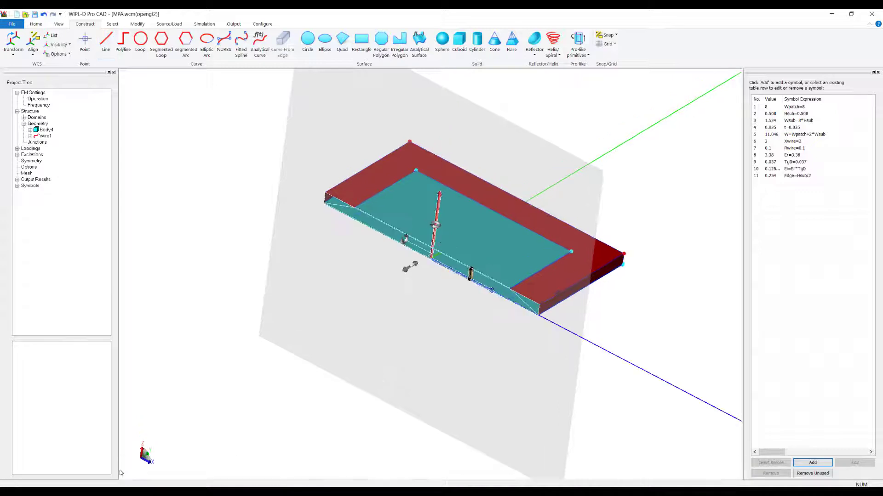
{"action": "scroll", "coordinate": [478, 291], "scroll_direction": "up", "scroll_amount": 6}
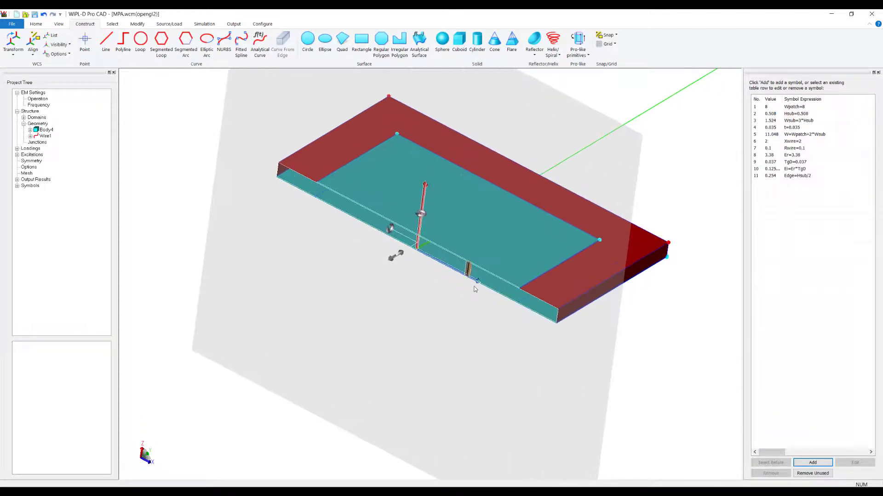
Draw a generator with the default voltage settings at the feed wire's lower vertex, on the ground side.
{"action": "scroll", "coordinate": [469, 286], "scroll_direction": "up", "scroll_amount": 1}
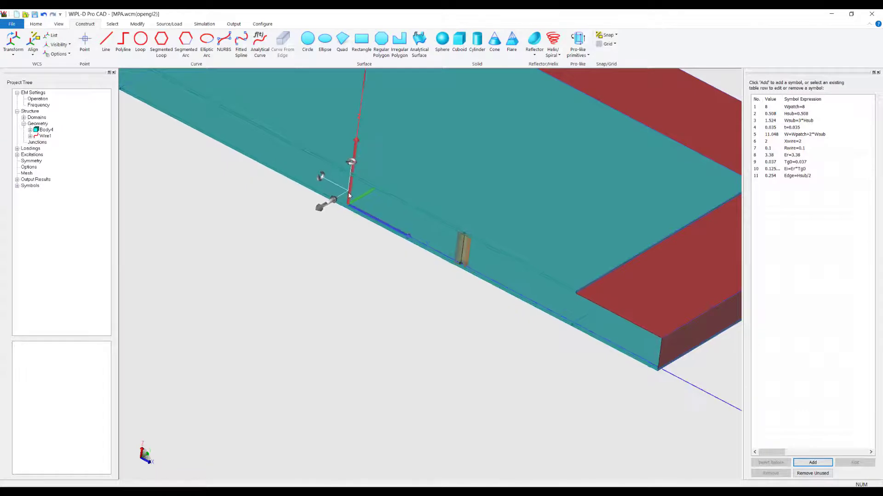
{"action": "middle_click_drag", "start_coordinate": [540, 366], "coordinate": [543, 338]}
{"action": "middle_click_drag", "start_coordinate": [478, 281], "coordinate": [478, 290]}
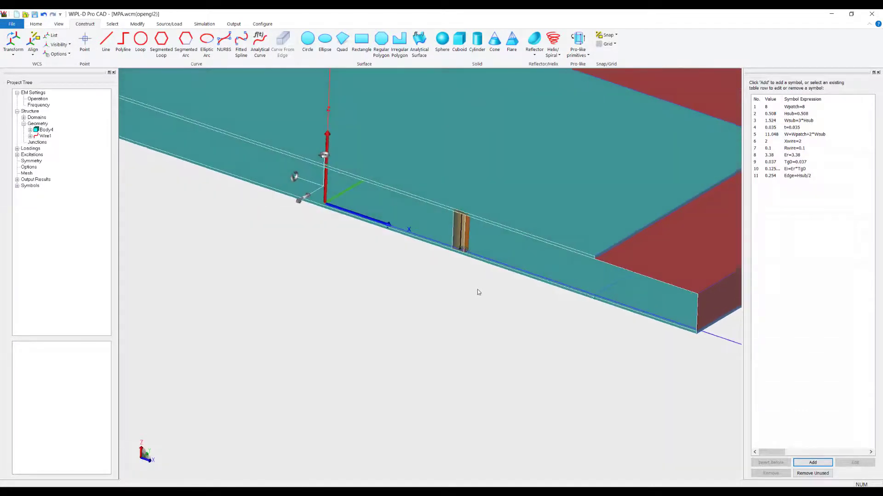
{"action": "left_click", "coordinate": [461, 252]}
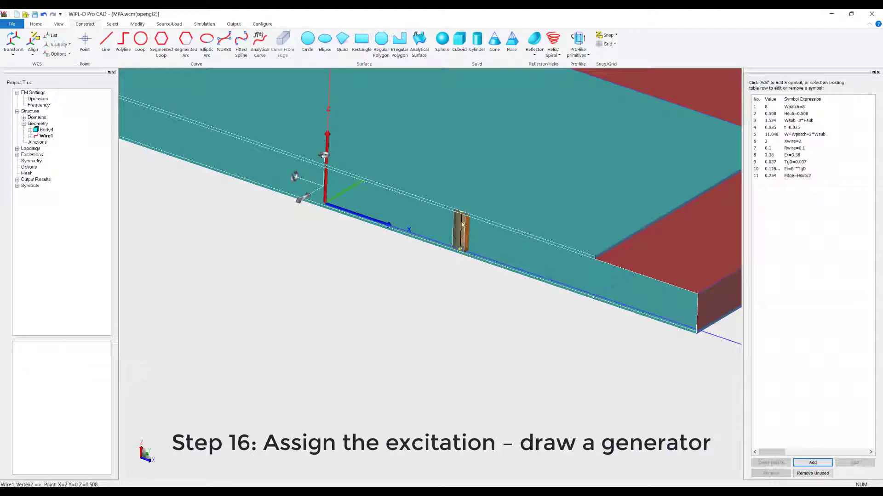
{"action": "right_click", "coordinate": [481, 272]}
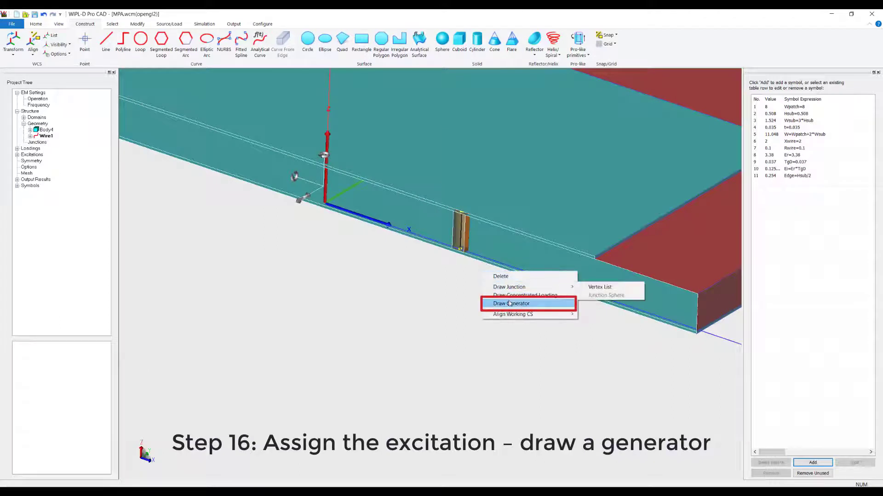
{"action": "left_click", "coordinate": [511, 303]}
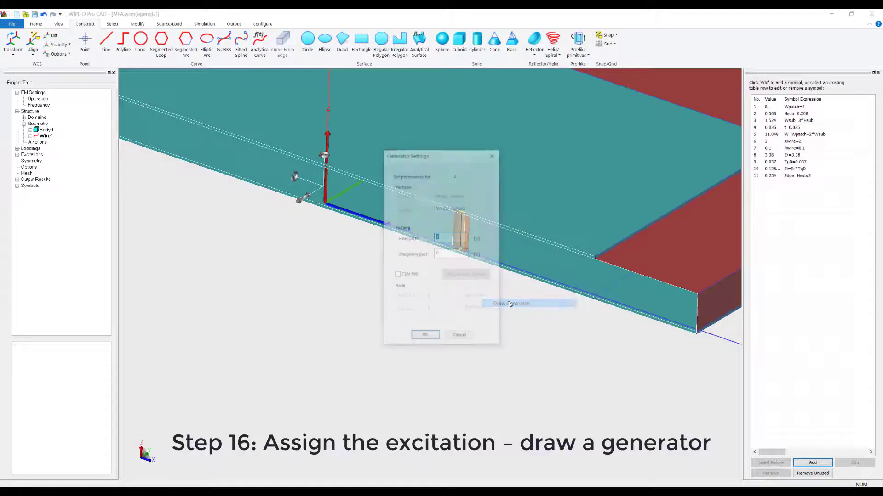
{"action": "left_click", "coordinate": [425, 337]}
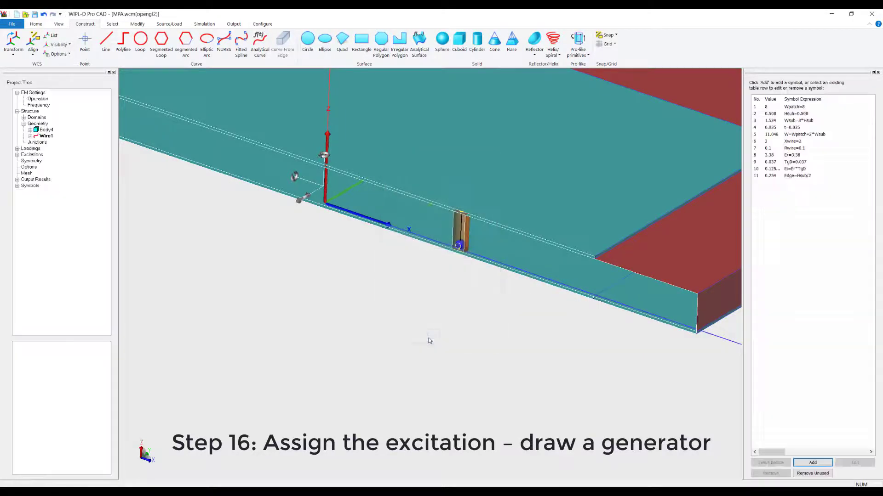
Draw vertex-list junctions at the lower and upper vertices of the feed wire.
{"action": "left_click", "coordinate": [461, 251]}
{"action": "right_click", "coordinate": [460, 250]}
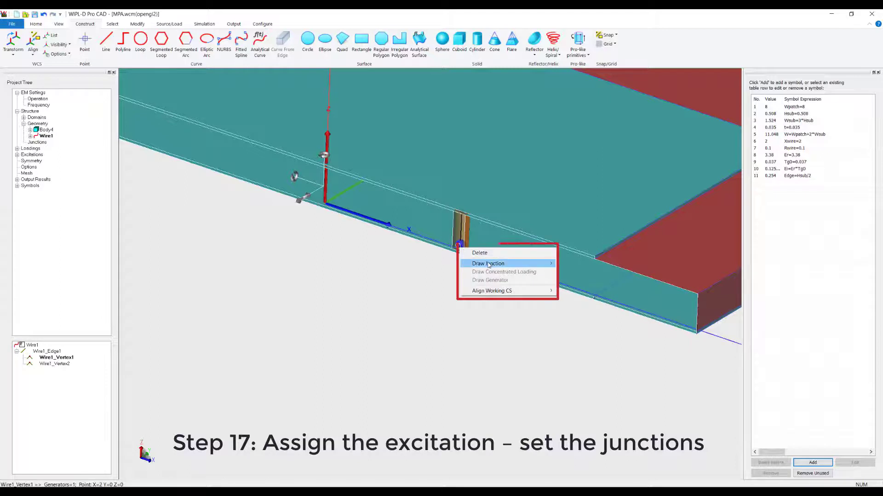
{"action": "mouse_move", "coordinate": [528, 263]}
{"action": "left_click", "coordinate": [570, 264]}
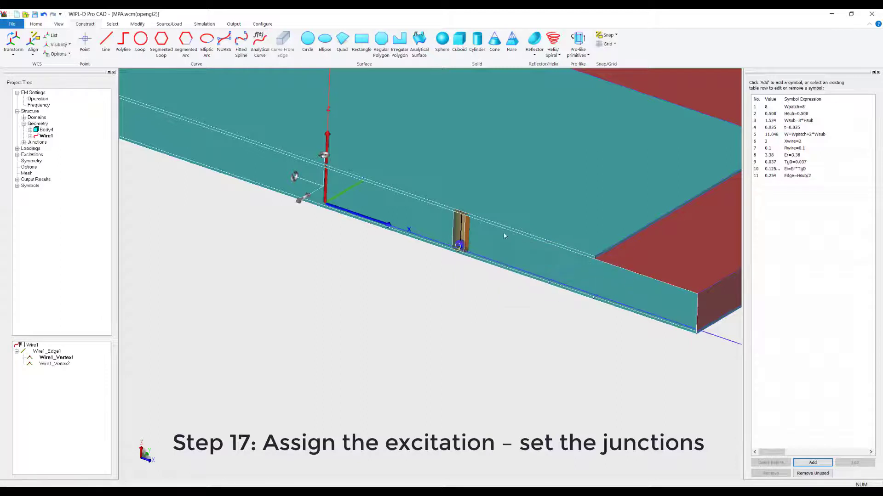
{"action": "left_click", "coordinate": [462, 216]}
{"action": "right_click", "coordinate": [461, 214]}
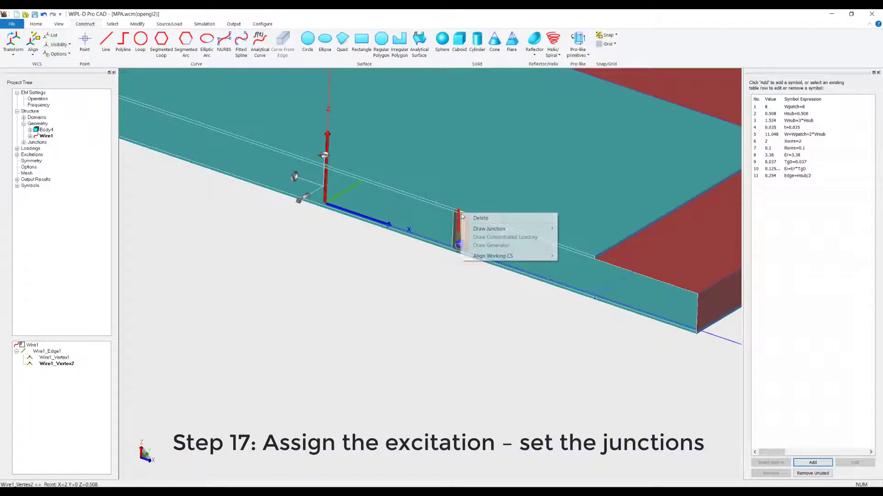
{"action": "mouse_move", "coordinate": [503, 231]}
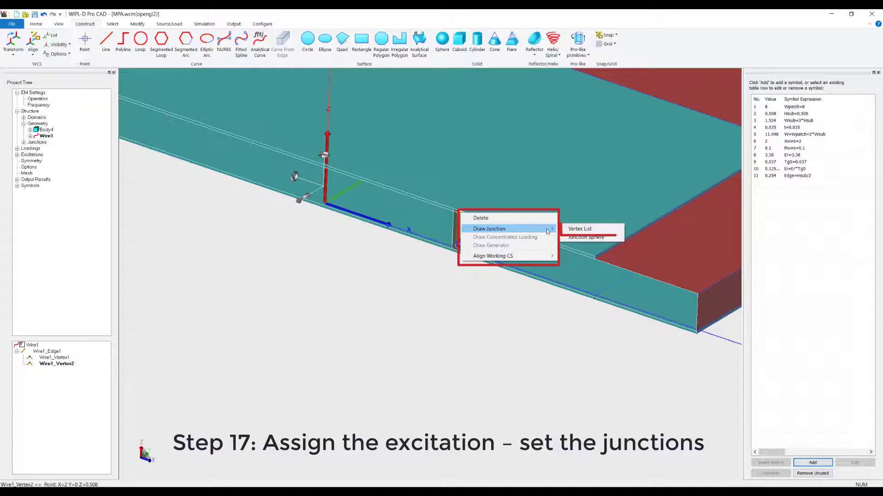
{"action": "left_click", "coordinate": [570, 229]}
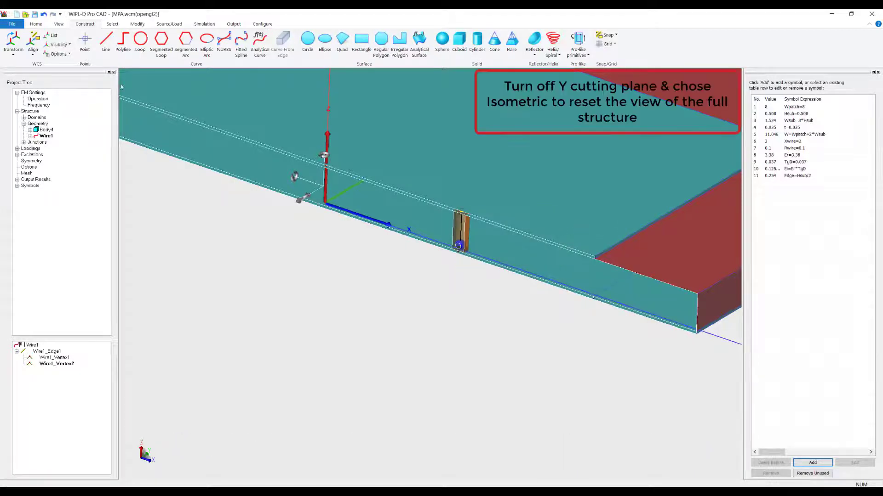
Turn off the Y cutting plane, reset to the isometric view of the full structure, and clear the vertex selection.
{"action": "left_click", "coordinate": [60, 24]}
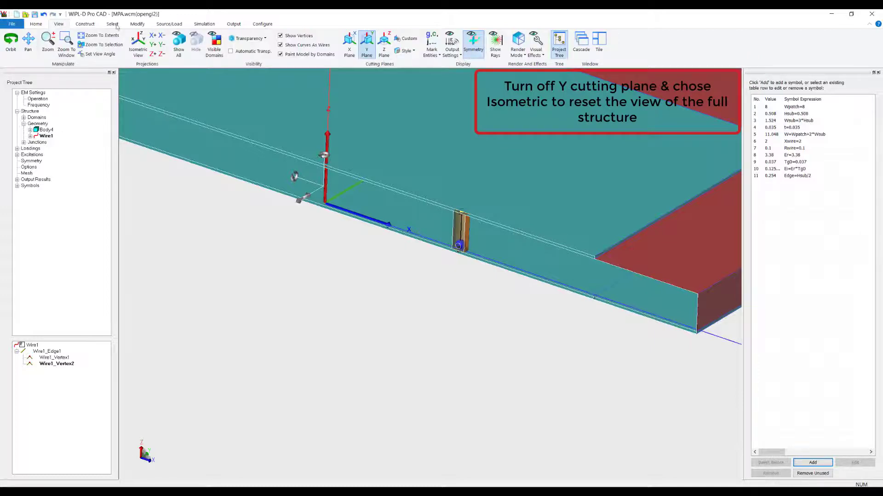
{"action": "left_click", "coordinate": [367, 44]}
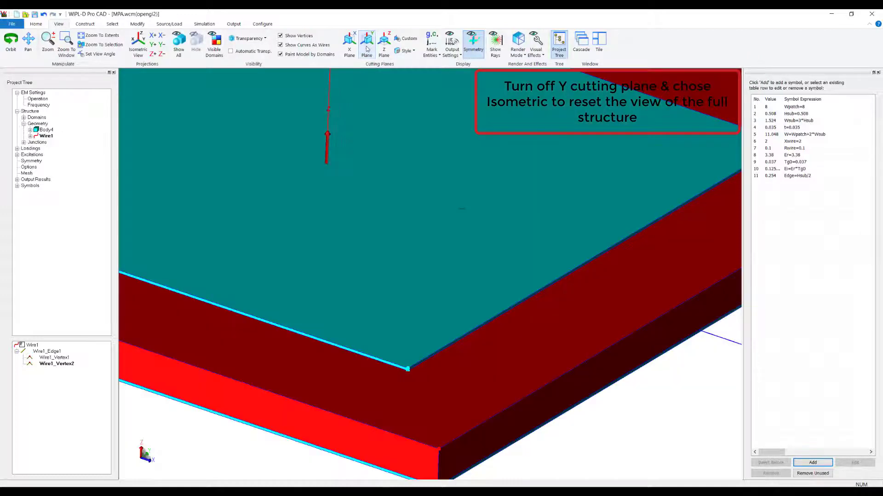
{"action": "left_click", "coordinate": [138, 43]}
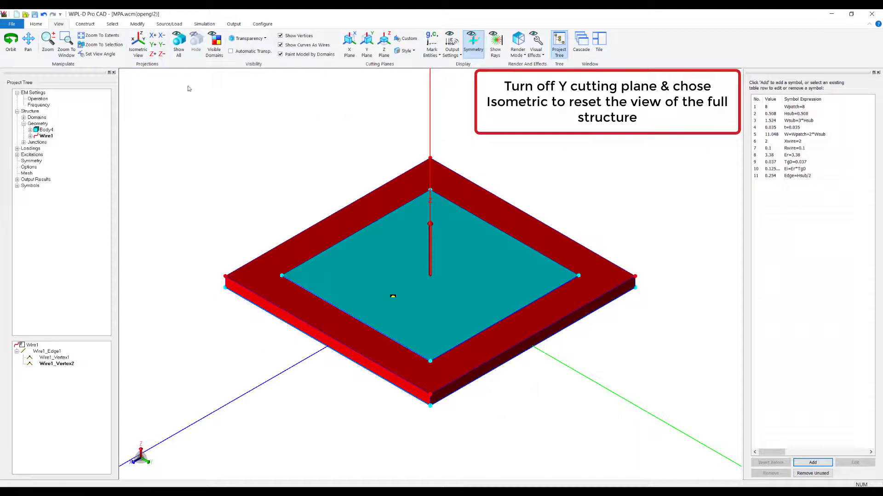
{"action": "left_click", "coordinate": [326, 175]}
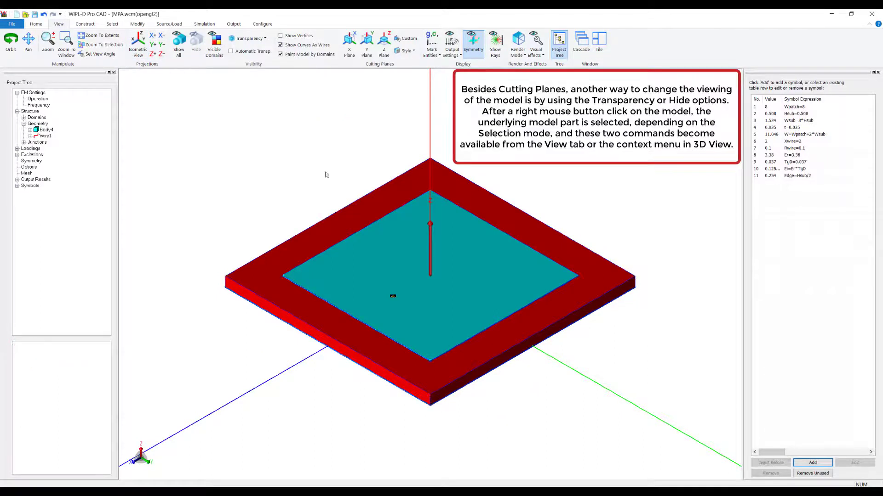
Turn transparency on for Body4 to inspect the feed wire inside the substrate, and turn it off again.
{"action": "left_click", "coordinate": [391, 235]}
{"action": "right_click", "coordinate": [391, 235]}
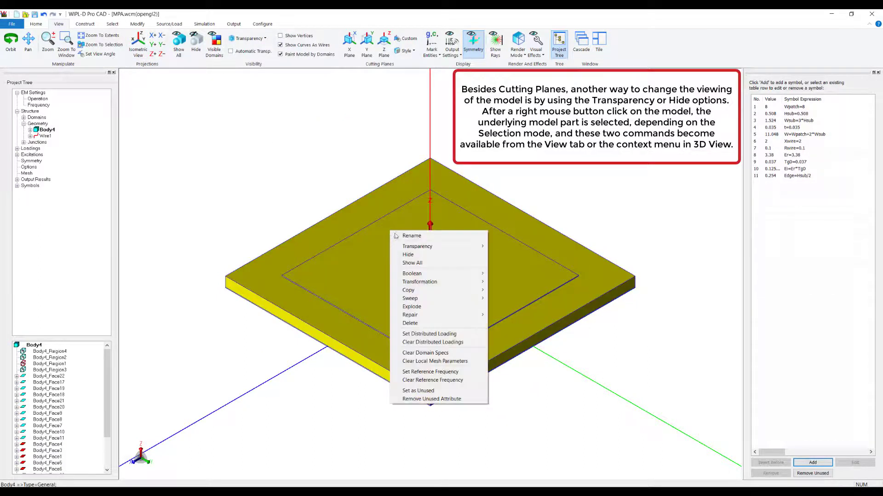
{"action": "mouse_move", "coordinate": [460, 247]}
{"action": "left_click", "coordinate": [500, 248]}
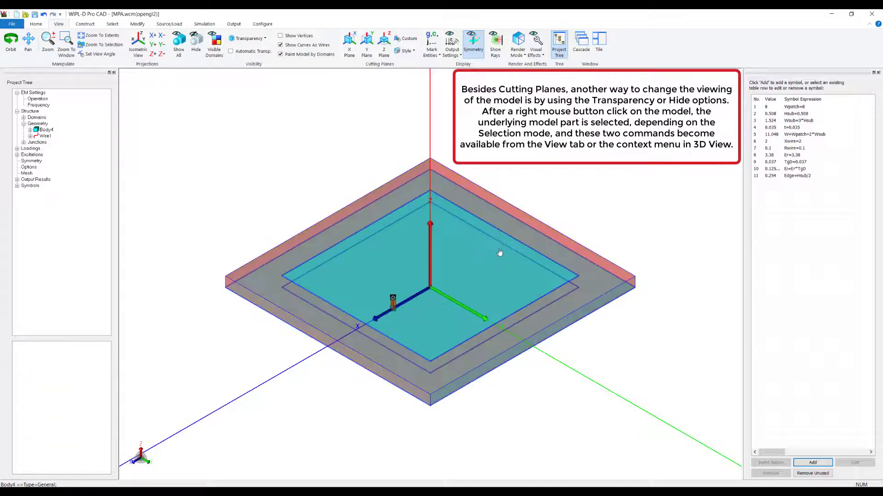
{"action": "left_click", "coordinate": [416, 248]}
{"action": "right_click", "coordinate": [412, 229]}
{"action": "mouse_move", "coordinate": [448, 245]}
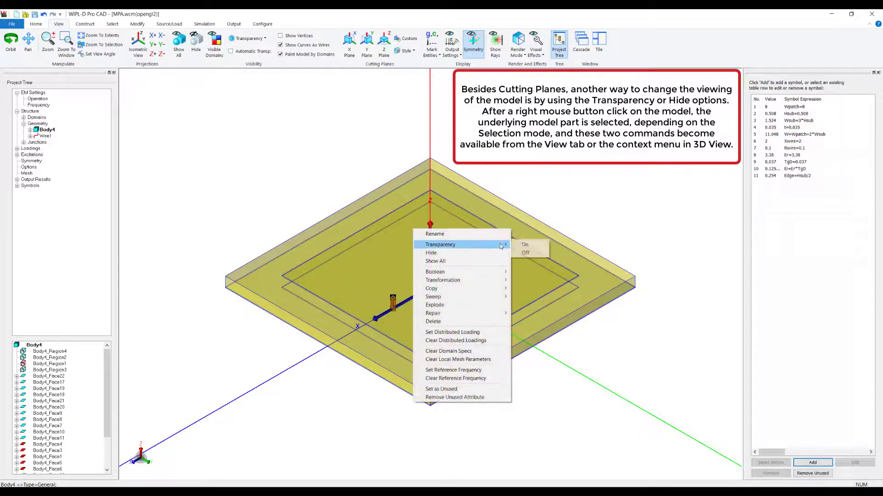
{"action": "left_click", "coordinate": [530, 254]}
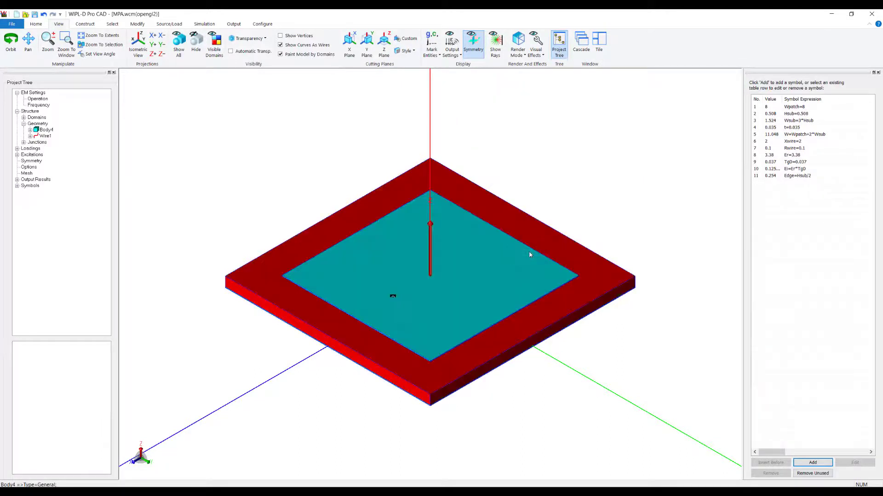
Validate the model and delete all faces with irregular domain specs.
{"action": "left_click", "coordinate": [40, 26]}
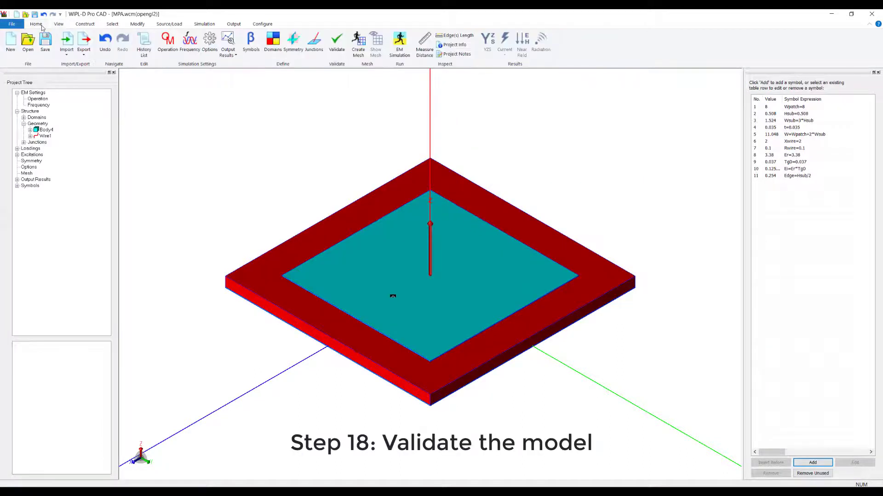
{"action": "left_click", "coordinate": [337, 44]}
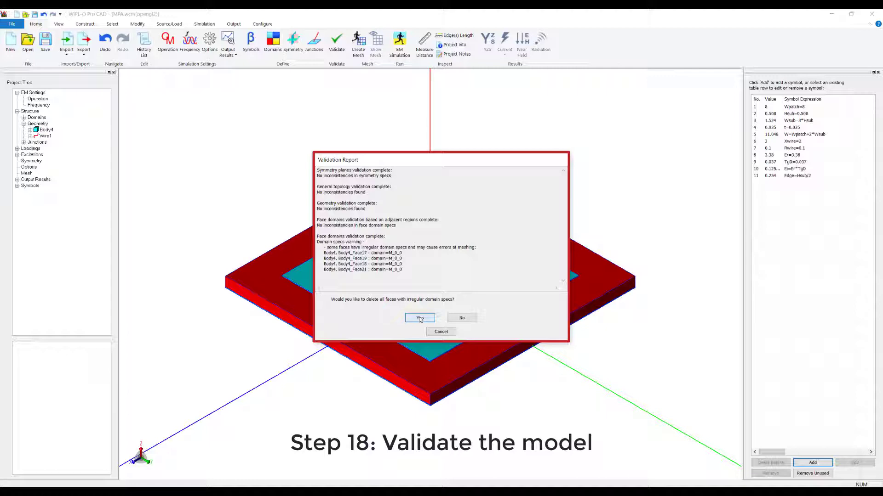
{"action": "left_click", "coordinate": [419, 318]}
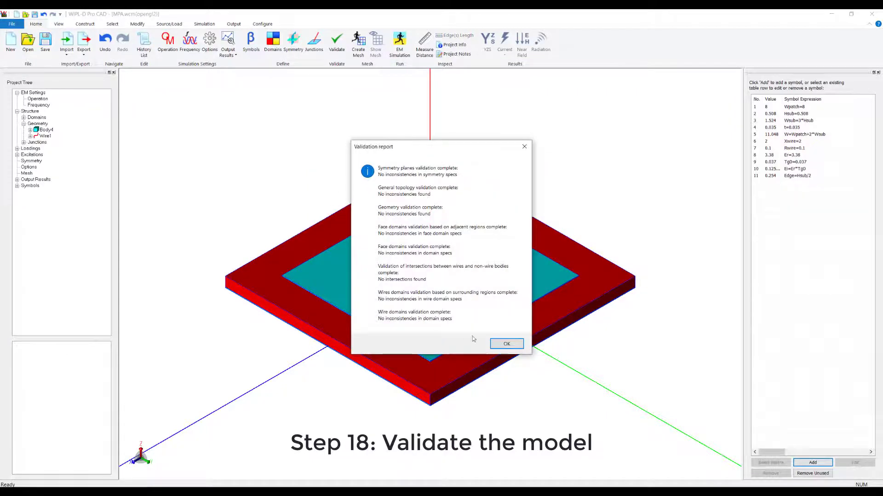
{"action": "left_click", "coordinate": [500, 344]}
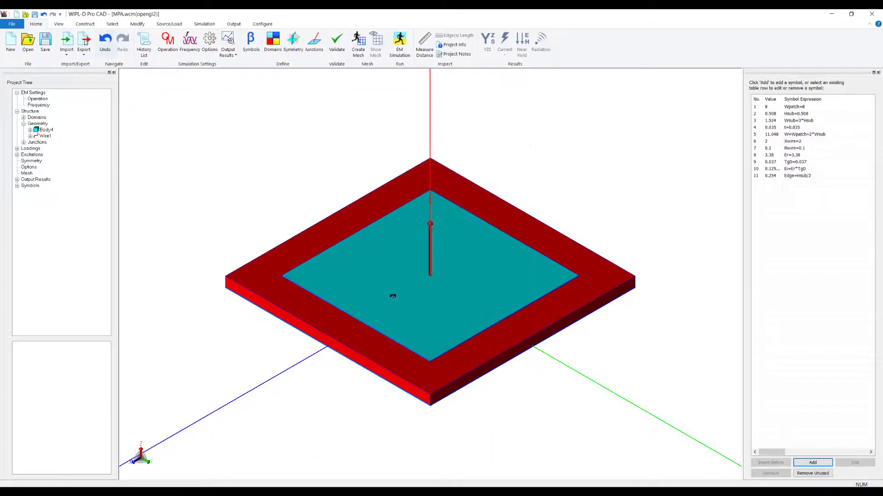
Crop the model by the Y+ plane, removing the parts at negative Y.
{"action": "left_click", "coordinate": [133, 25]}
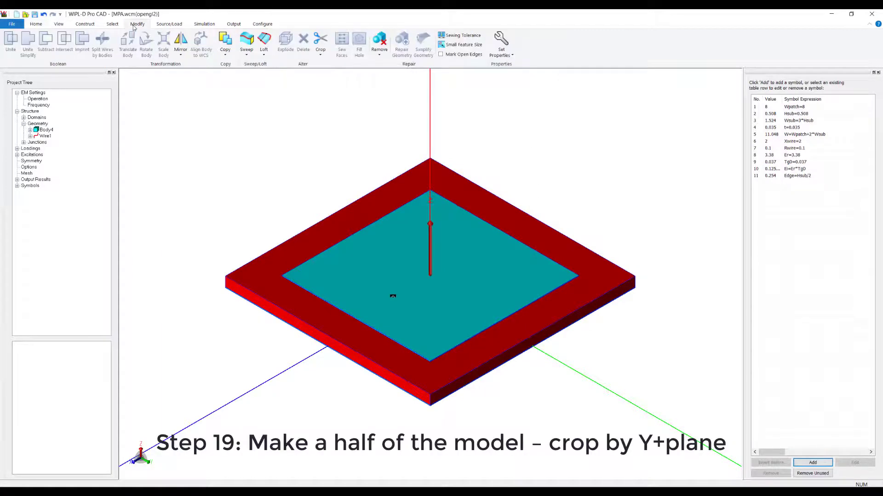
{"action": "left_click", "coordinate": [320, 51]}
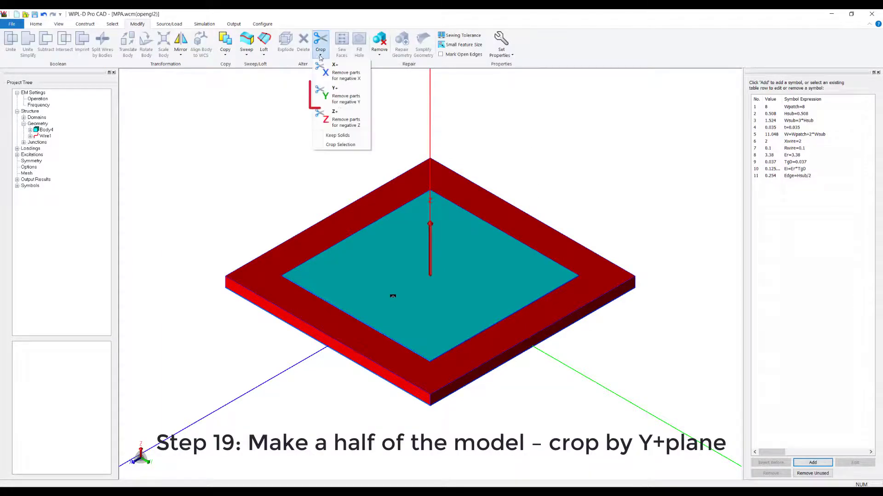
{"action": "left_click", "coordinate": [341, 102]}
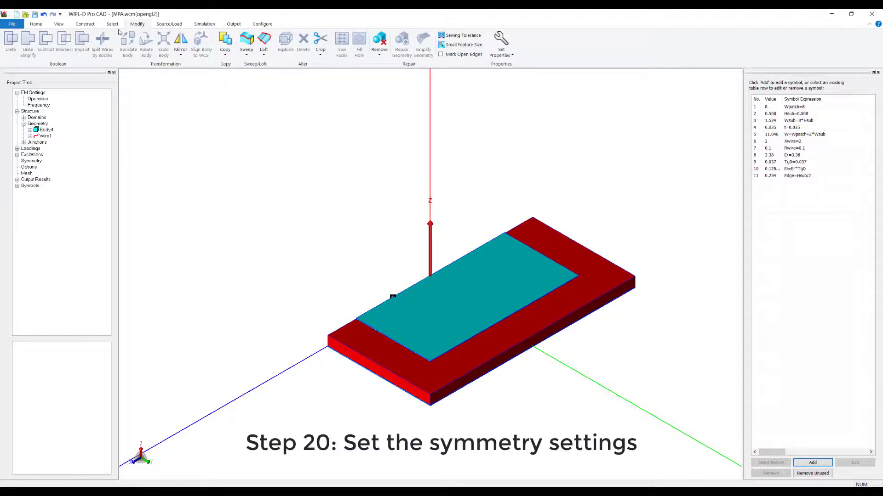
Set the Y (xOz) plane to Symmetry, leaving the X and Z planes at No symmetry.
{"action": "left_click", "coordinate": [36, 24]}
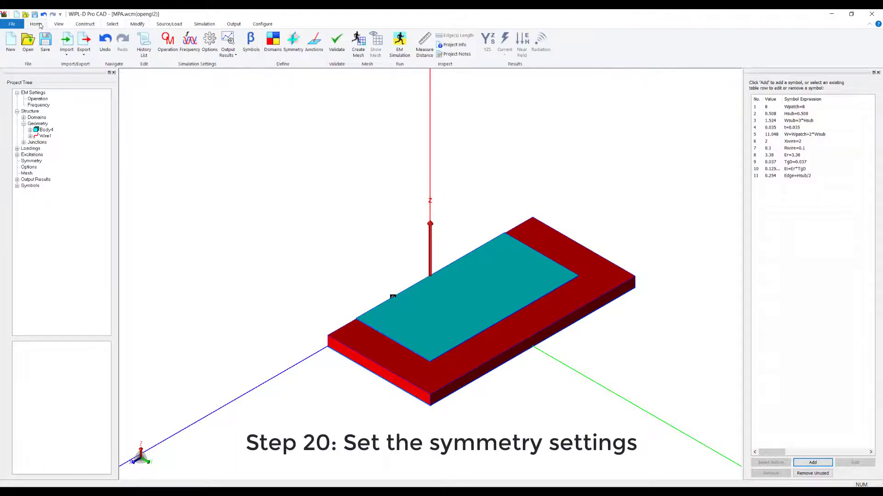
{"action": "left_click", "coordinate": [296, 46]}
{"action": "left_click", "coordinate": [225, 111]}
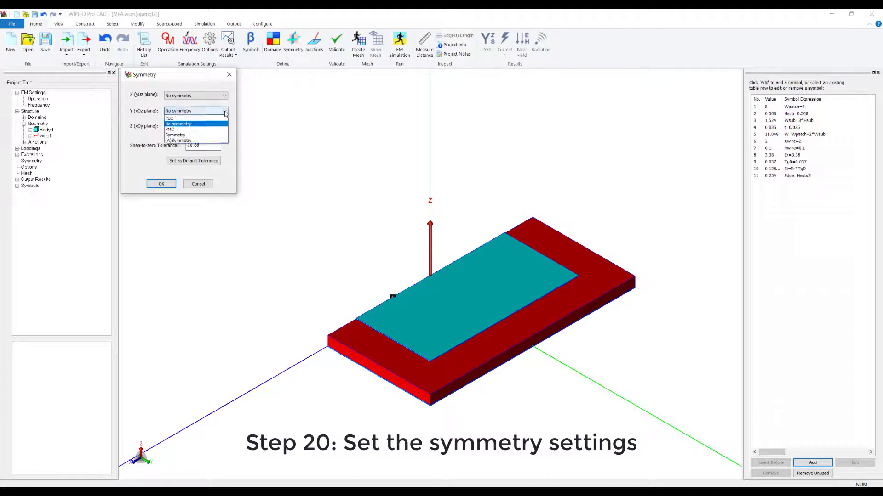
{"action": "left_click", "coordinate": [213, 143]}
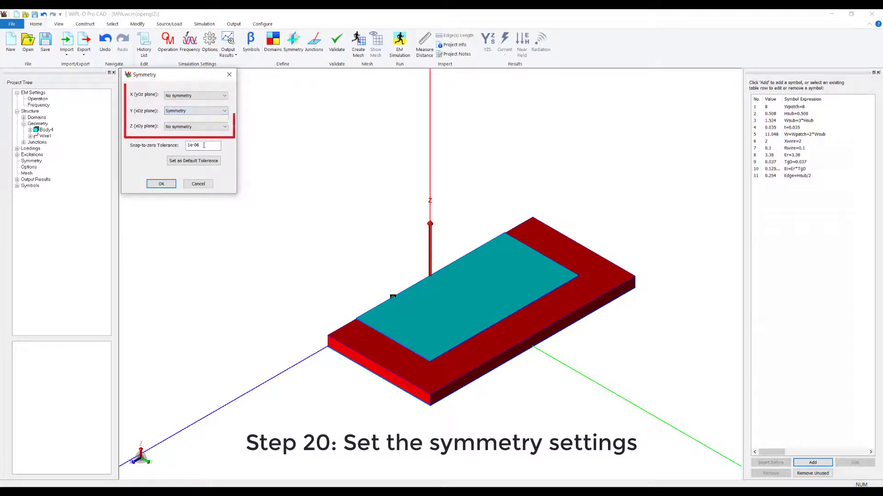
{"action": "left_click", "coordinate": [165, 185]}
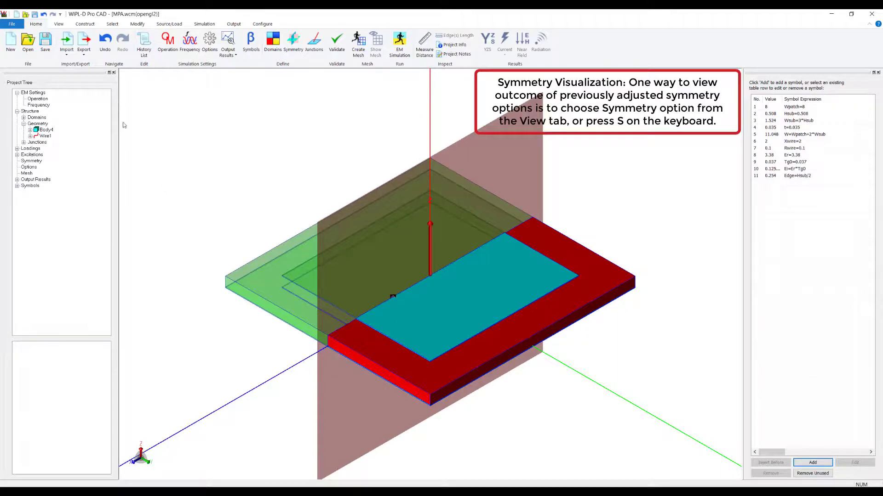
Turn the symmetry visualization off and back on to compare the half model with the mirrored structure.
{"action": "left_click", "coordinate": [61, 24]}
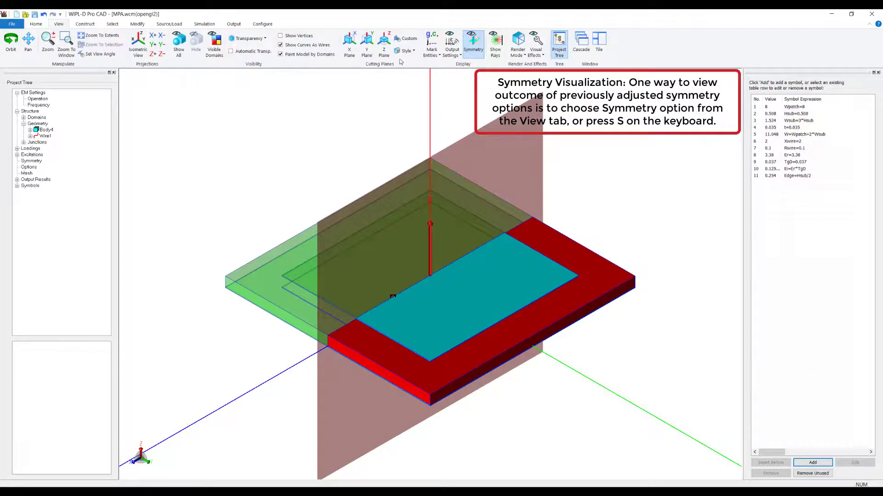
{"action": "left_click", "coordinate": [472, 48]}
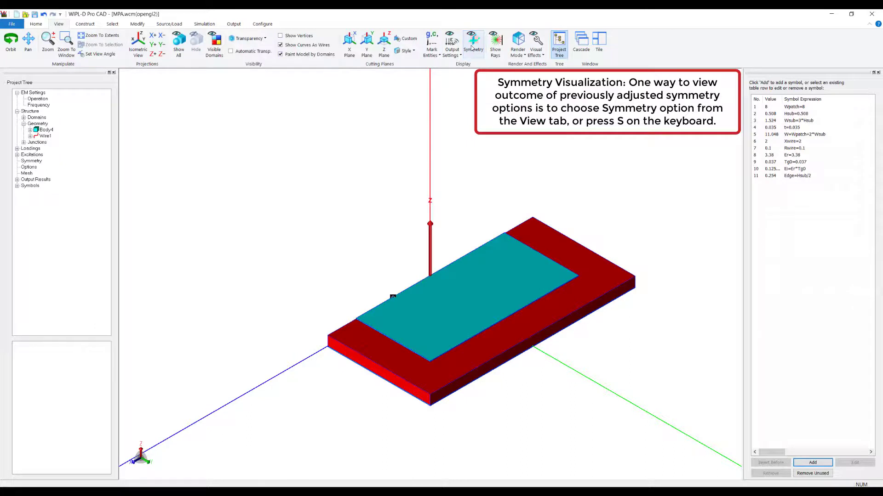
{"action": "left_click", "coordinate": [472, 47]}
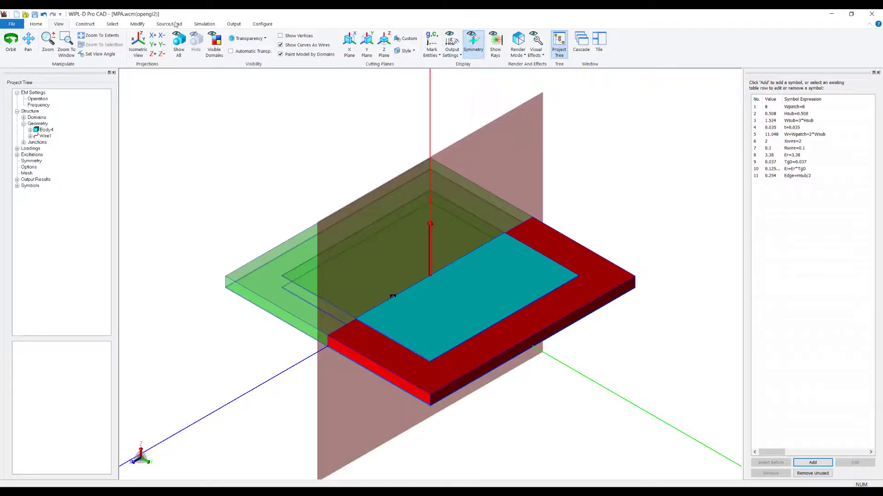
Add automatic edging for all domains with maximum edge width Edge in mm and 65 percent, using the Classic algorithm.
{"action": "left_click", "coordinate": [205, 24]}
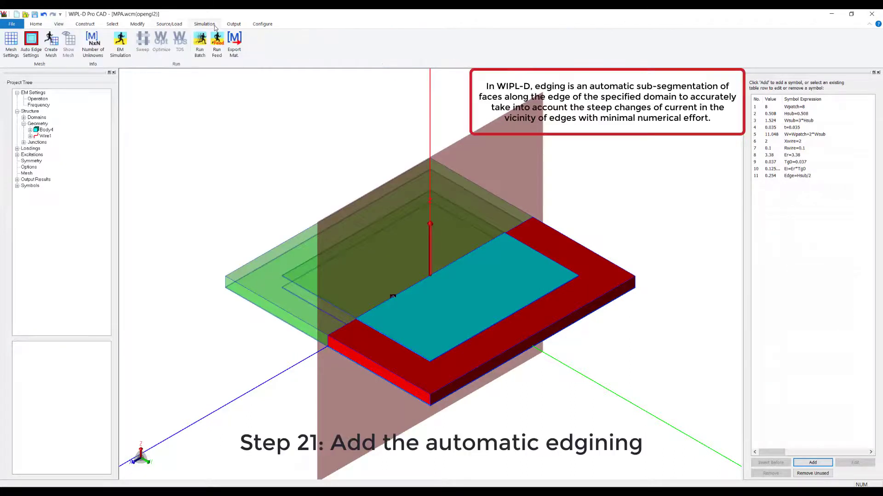
{"action": "left_click", "coordinate": [31, 51]}
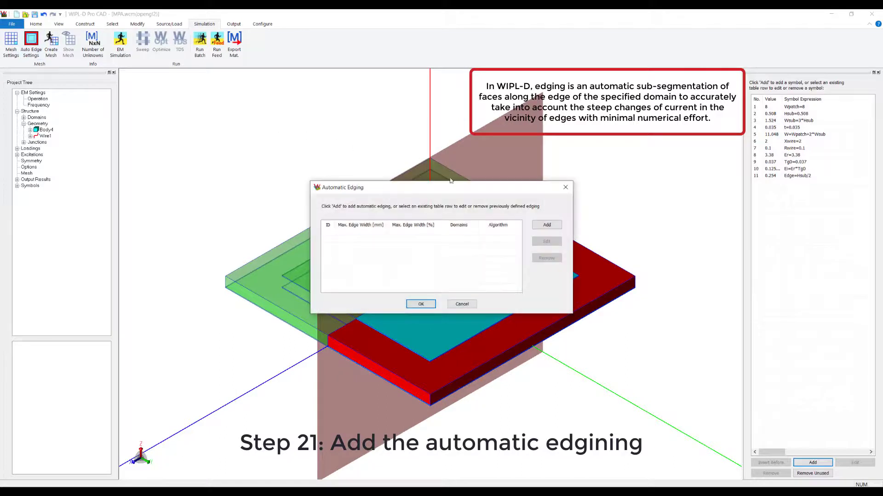
{"action": "left_click", "coordinate": [538, 226]}
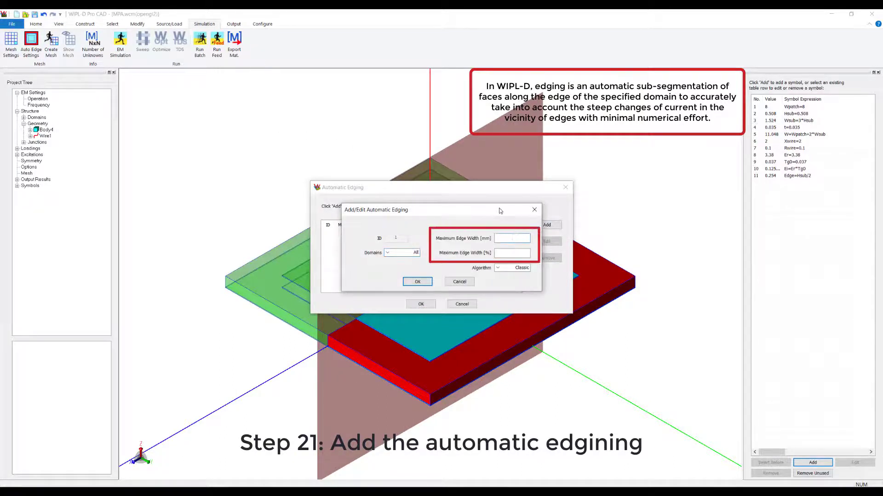
{"action": "type", "text": "Edge"}
{"action": "key", "text": "Return"}
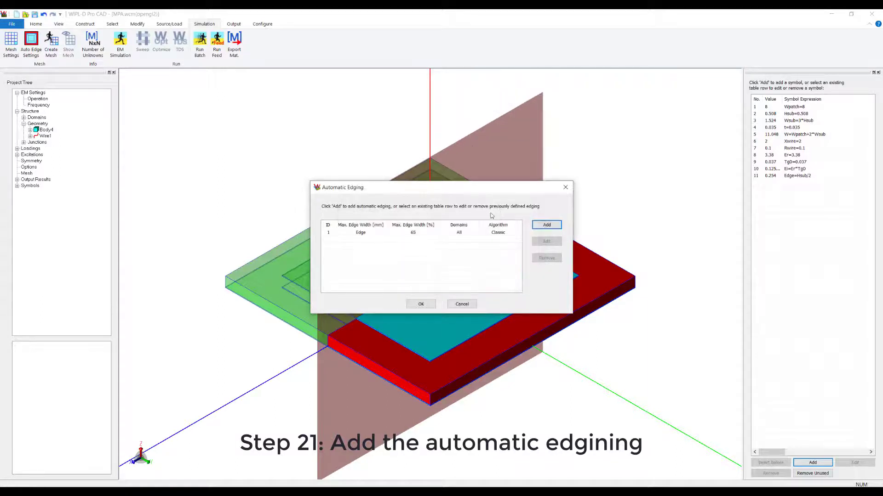
{"action": "left_click", "coordinate": [419, 304]}
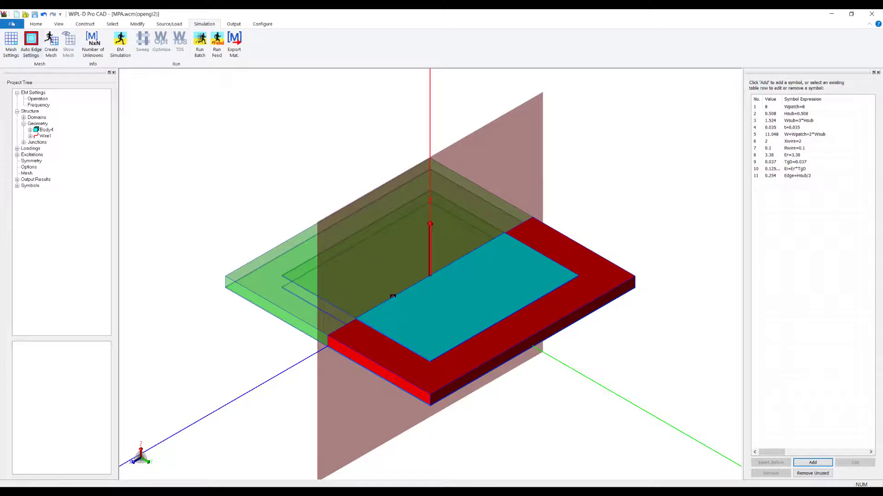
Define the radiation pattern output with one Phi direction at 0 and one Theta direction starting and stopping at 90.
{"action": "left_click", "coordinate": [37, 25]}
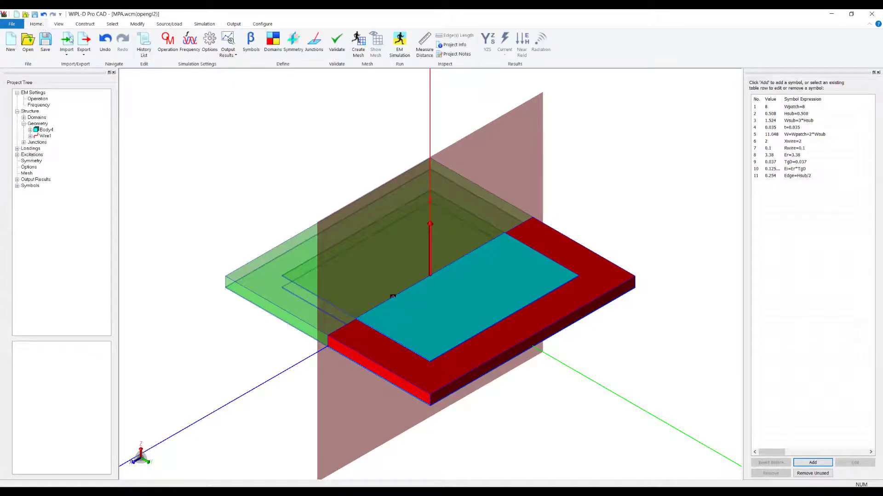
{"action": "left_click", "coordinate": [232, 55]}
{"action": "left_click", "coordinate": [250, 118]}
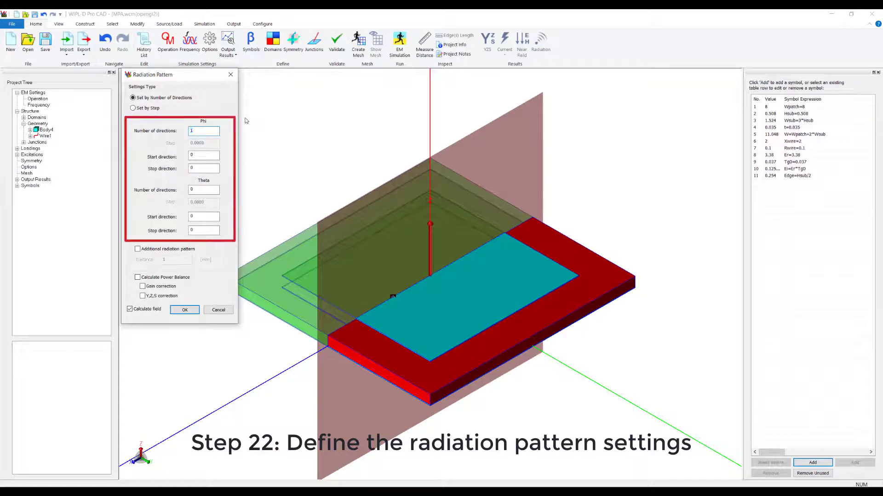
{"action": "key", "text": "Tab"}
{"action": "key", "text": "Tab"}
{"action": "key", "text": "Tab"}
{"action": "type", "text": "1"}
{"action": "key", "text": "Tab"}
{"action": "type", "text": "9090"}
{"action": "left_click", "coordinate": [185, 310]}
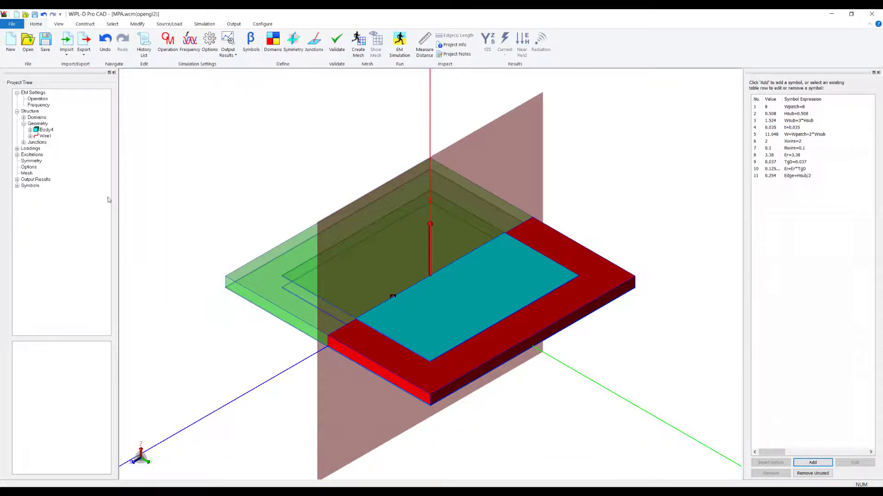
Save the model and run the EM simulation.
{"action": "left_click", "coordinate": [46, 46]}
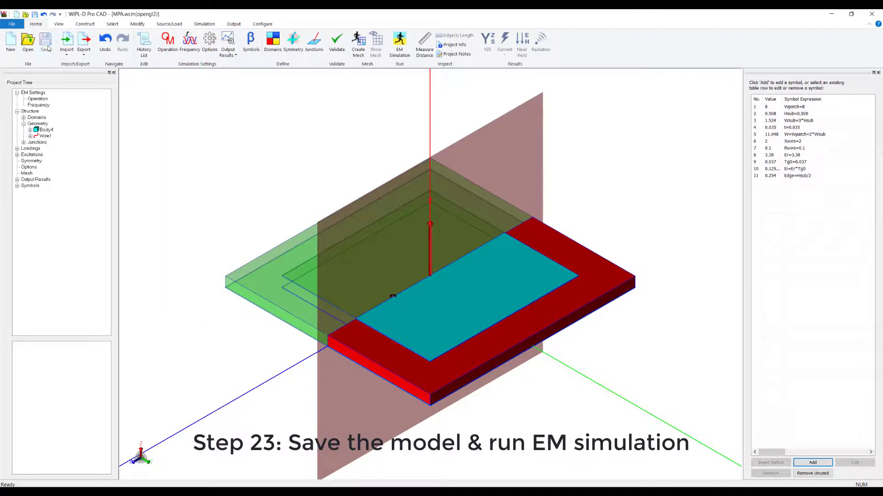
{"action": "left_click", "coordinate": [399, 45]}
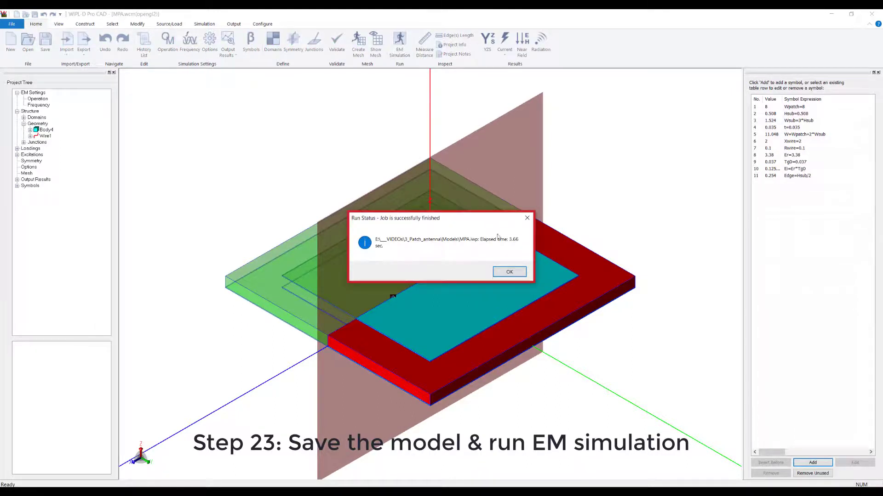
{"action": "left_click", "coordinate": [510, 272]}
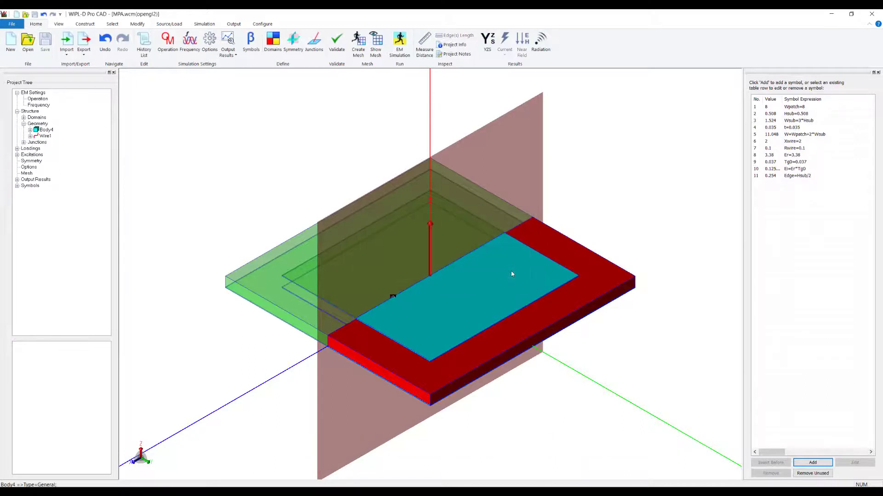
Plot S11 in dB and set its function range from -35 to 0 with resolution 7 and 0 decimal digits.
{"action": "left_click", "coordinate": [488, 42]}
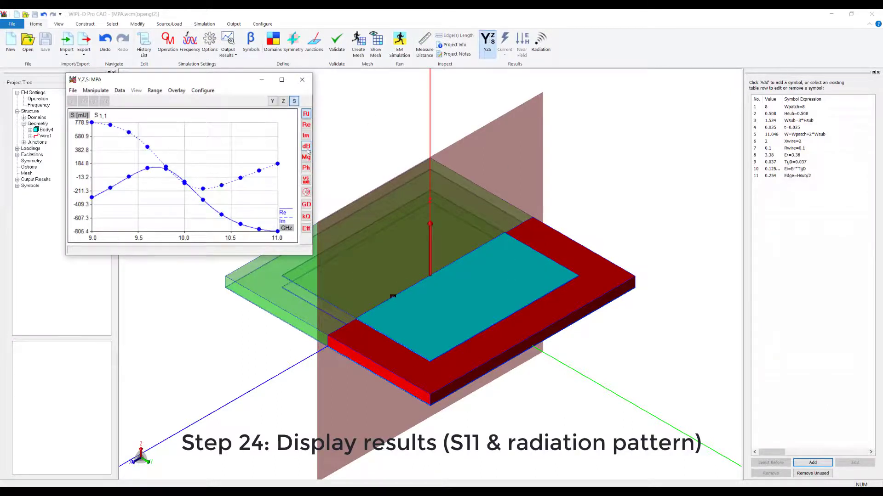
{"action": "left_click", "coordinate": [307, 148]}
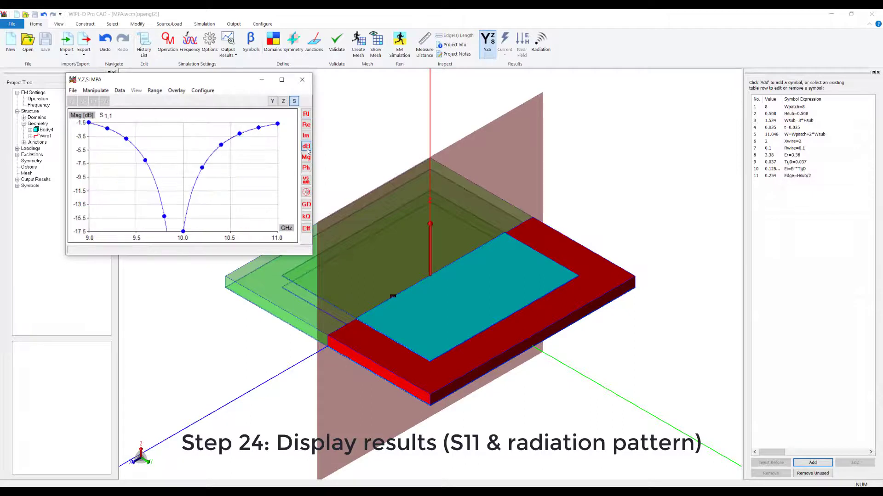
{"action": "left_click", "coordinate": [155, 90]}
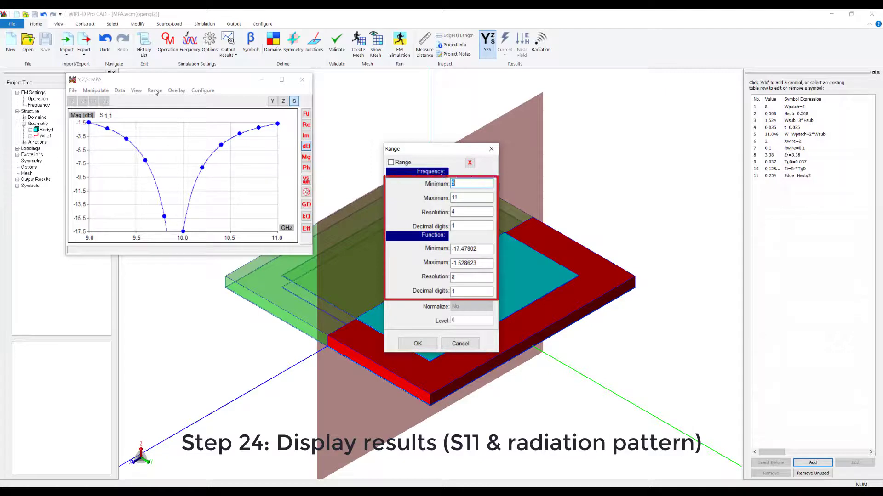
{"action": "key", "text": "Tab"}
{"action": "key", "text": "Tab"}
{"action": "key", "text": "Tab"}
{"action": "key", "text": "Tab"}
{"action": "type", "text": "-"}
{"action": "key", "text": "Tab"}
{"action": "type", "text": "0"}
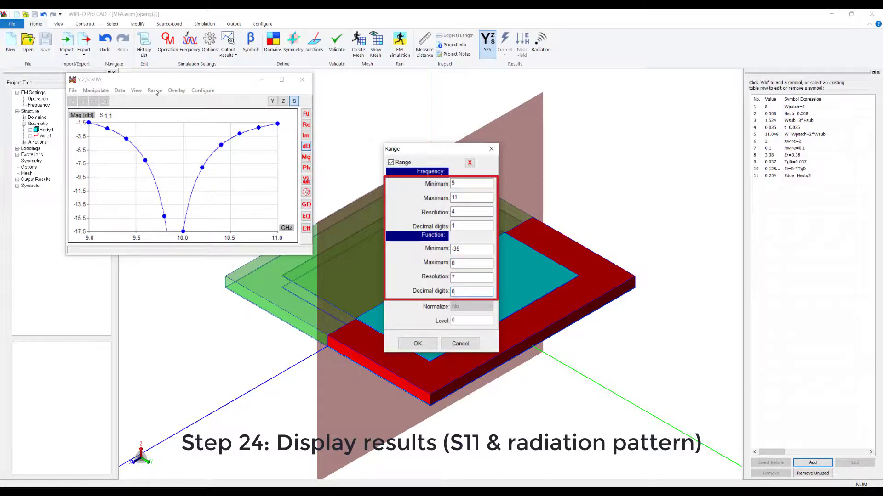
{"action": "key", "text": "Return"}
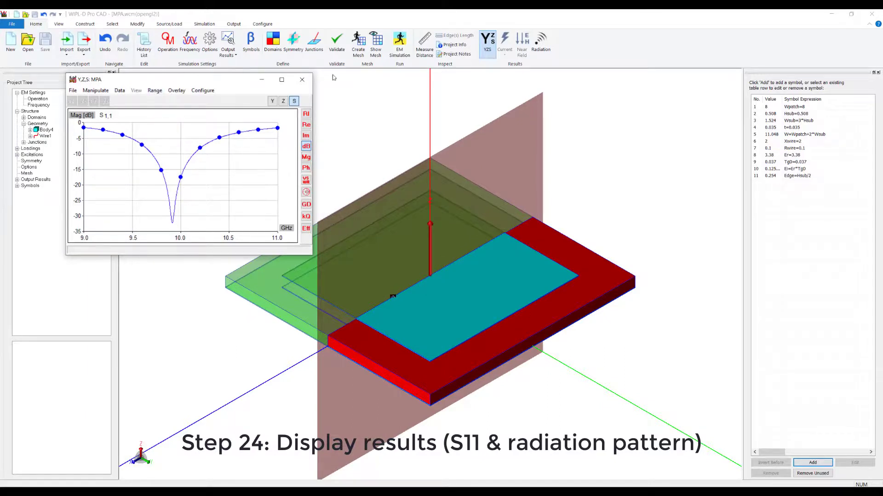
Plot the radiation pattern gain in dB and set its function range from 1.5 to 3.1 with resolution 8 and 1 decimal digit.
{"action": "left_click", "coordinate": [542, 45]}
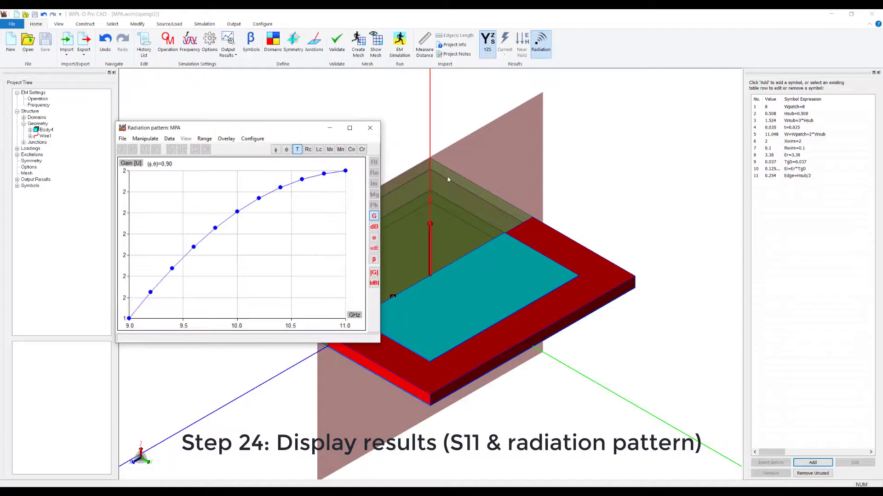
{"action": "left_click", "coordinate": [373, 227]}
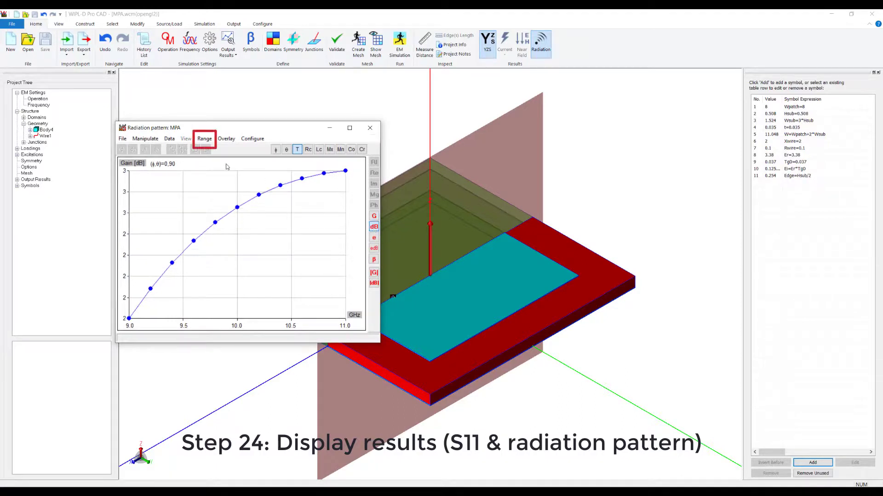
{"action": "left_click", "coordinate": [204, 139]}
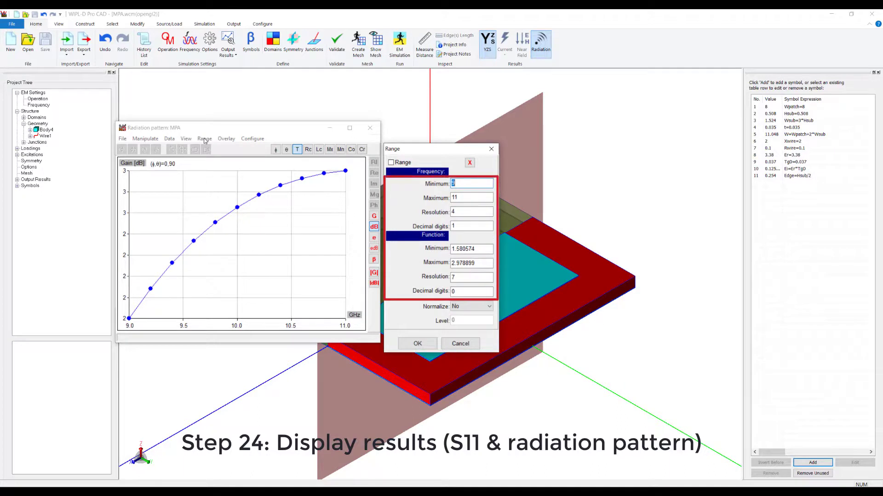
{"action": "key", "text": "Tab"}
{"action": "key", "text": "Tab"}
{"action": "key", "text": "Tab"}
{"action": "key", "text": "Tab"}
{"action": "type", "text": "1.5"}
{"action": "key", "text": "Tab"}
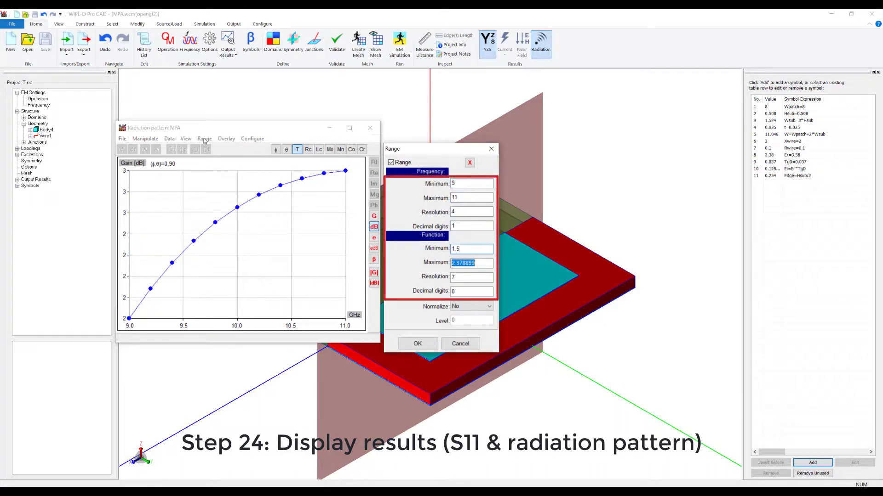
{"action": "type", "text": "38"}
{"action": "key", "text": "Tab"}
{"action": "left_click", "coordinate": [417, 344]}
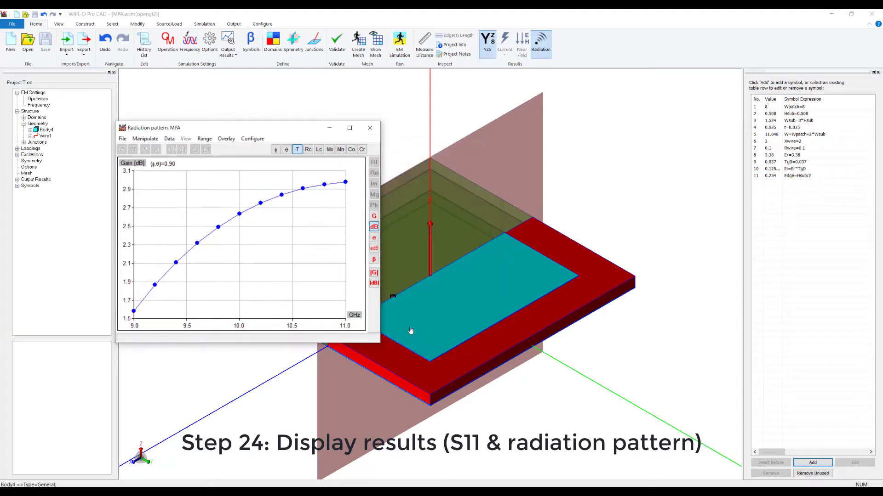
Arrange the radiation pattern and S11 graph windows on opposite sides of the model so both results are shown together.
{"action": "left_click_drag", "start_coordinate": [273, 132], "coordinate": [737, 34]}
{"action": "left_click", "coordinate": [353, 493]}
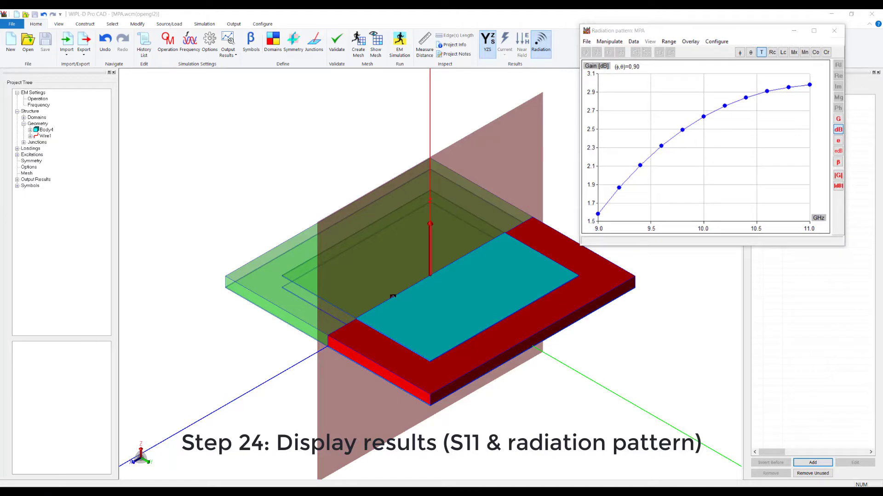
{"action": "left_click", "coordinate": [303, 460]}
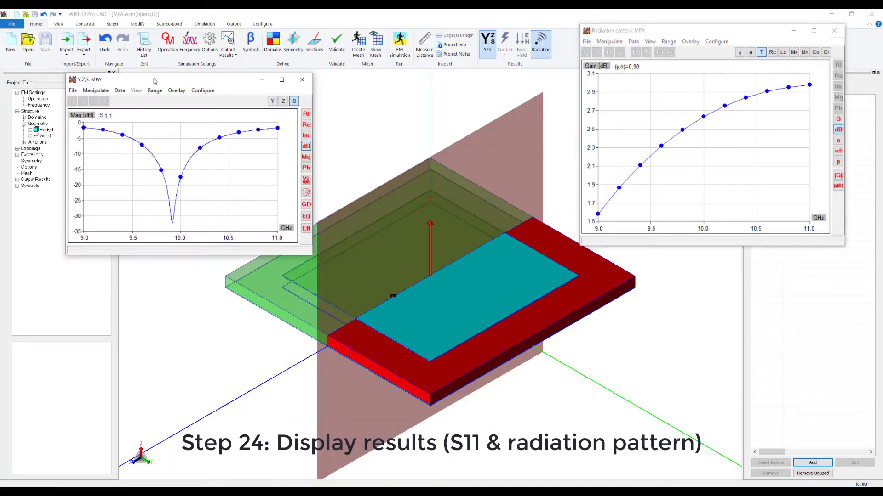
{"action": "left_click_drag", "start_coordinate": [154, 80], "coordinate": [148, 79]}
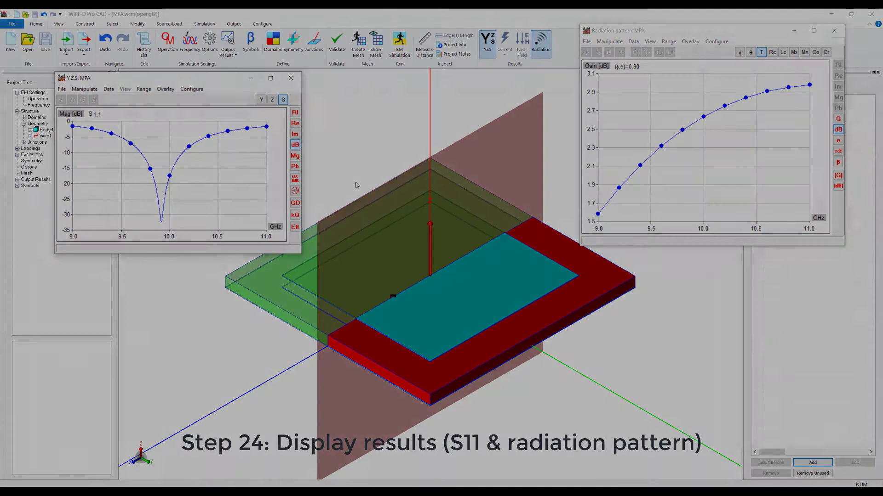